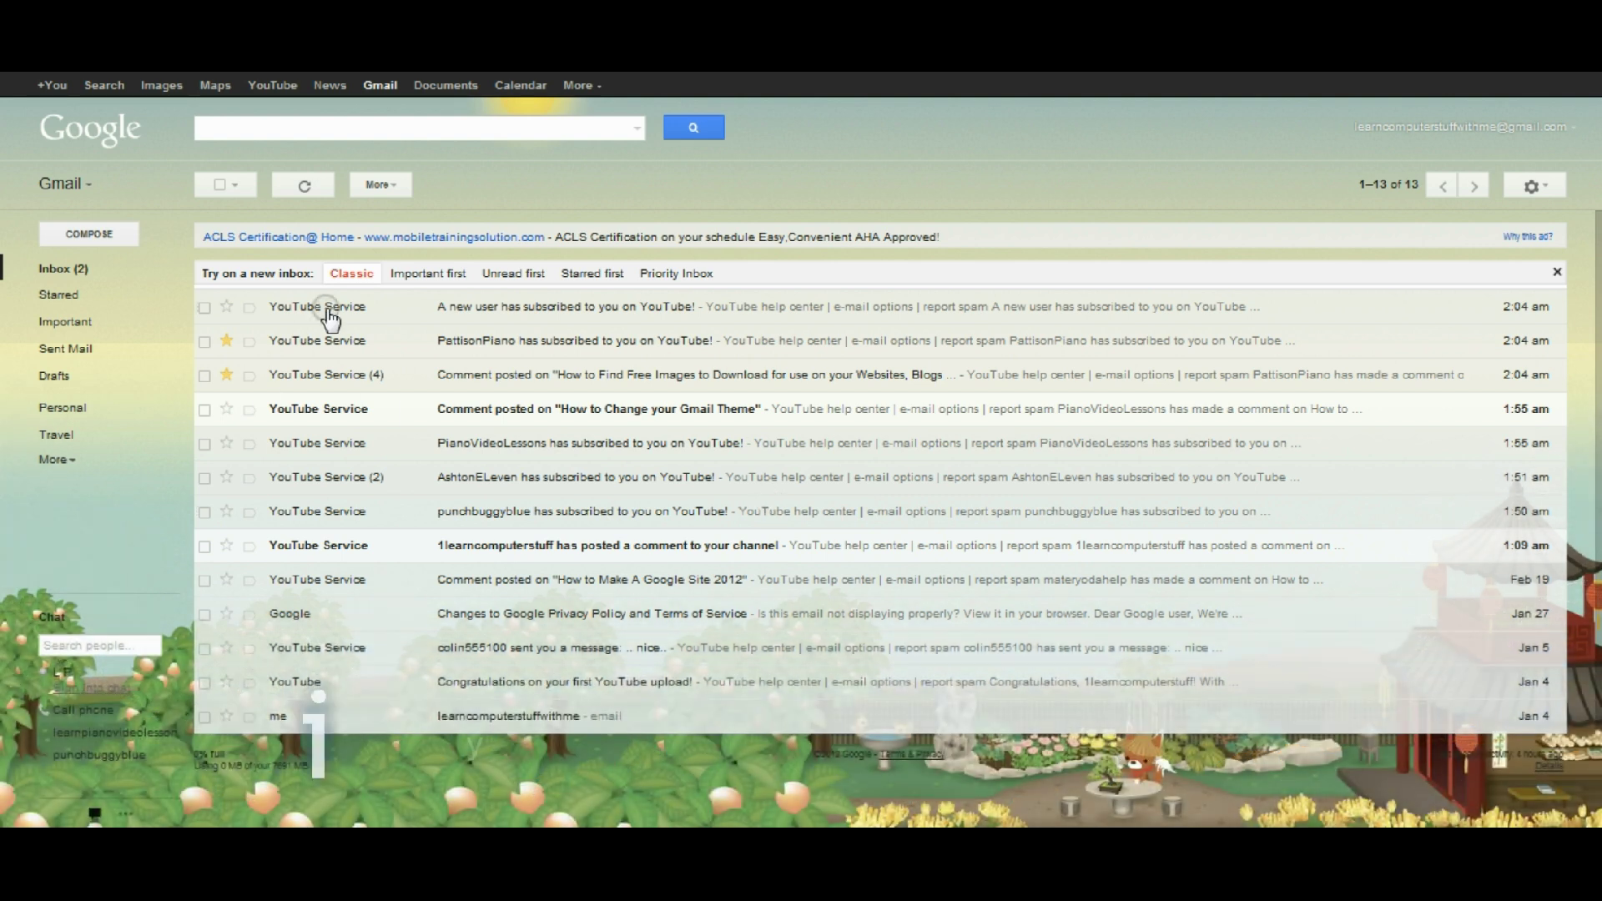
- Open the newest YouTube subscription email and show its extra message actions
{"action": "left_click", "coordinate": [476, 309]}
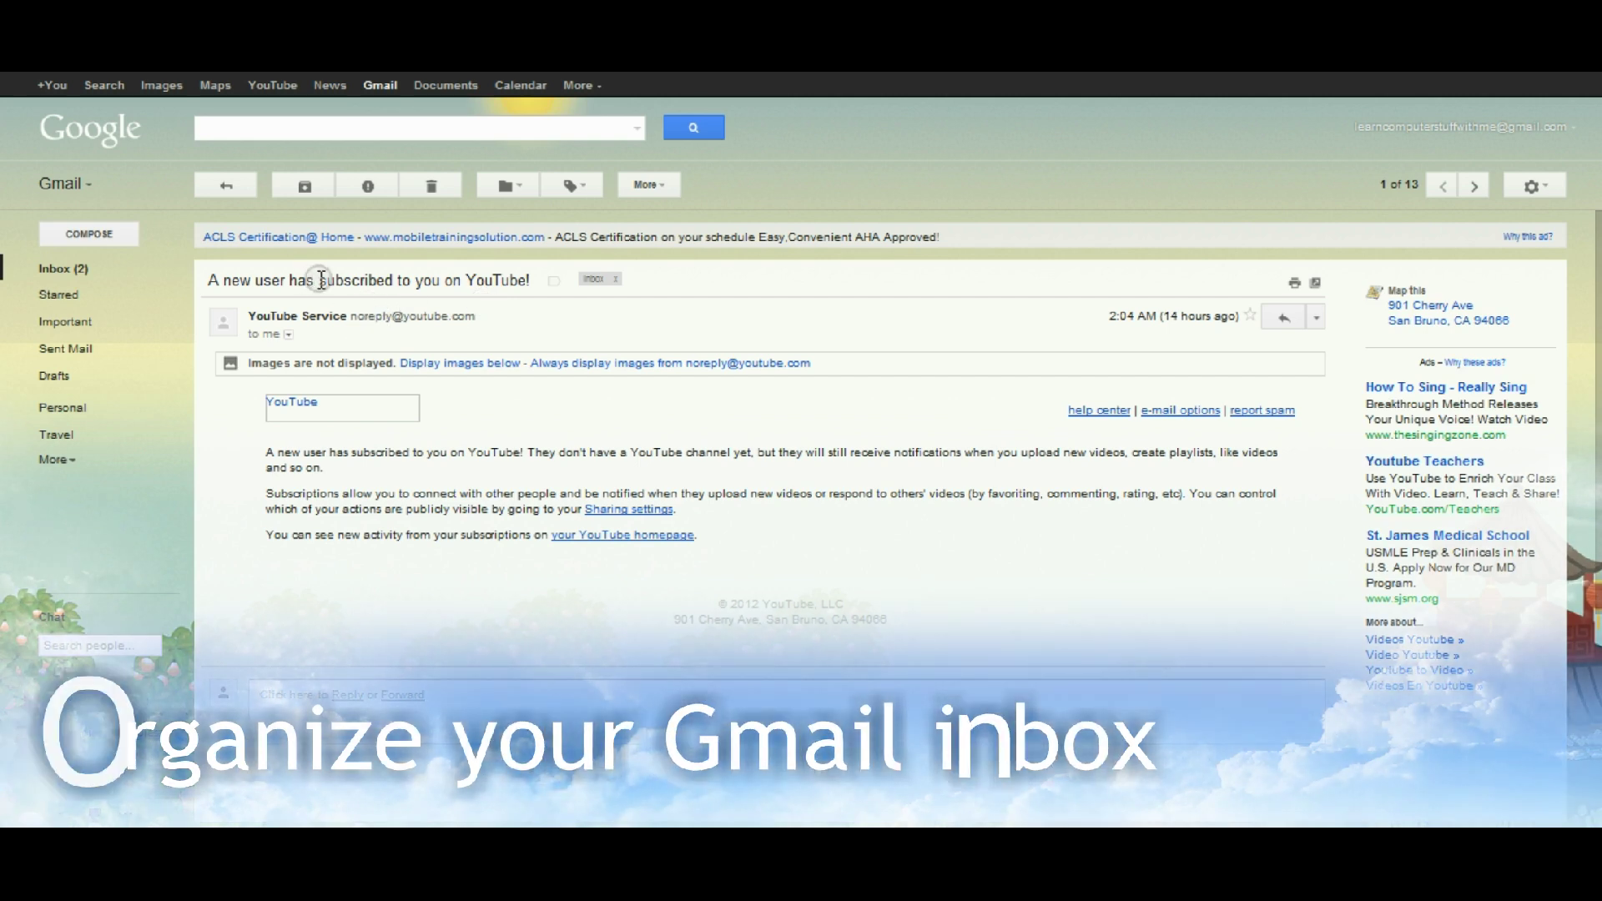
{"action": "left_click_drag", "start_coordinate": [321, 280], "coordinate": [389, 279]}
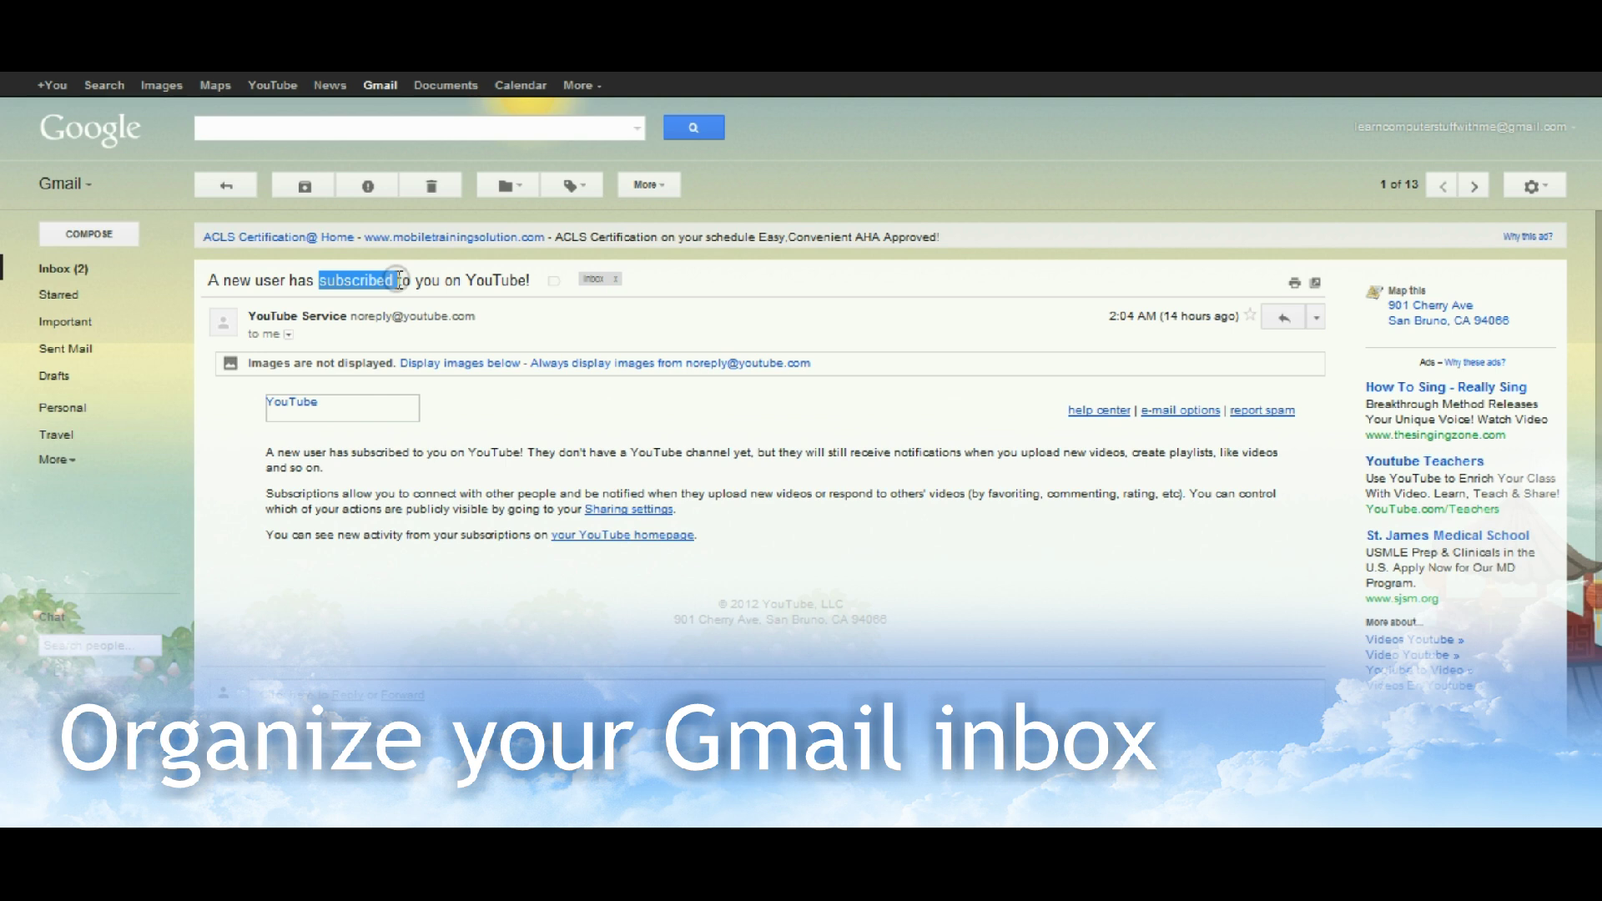
{"action": "left_click", "coordinate": [426, 197]}
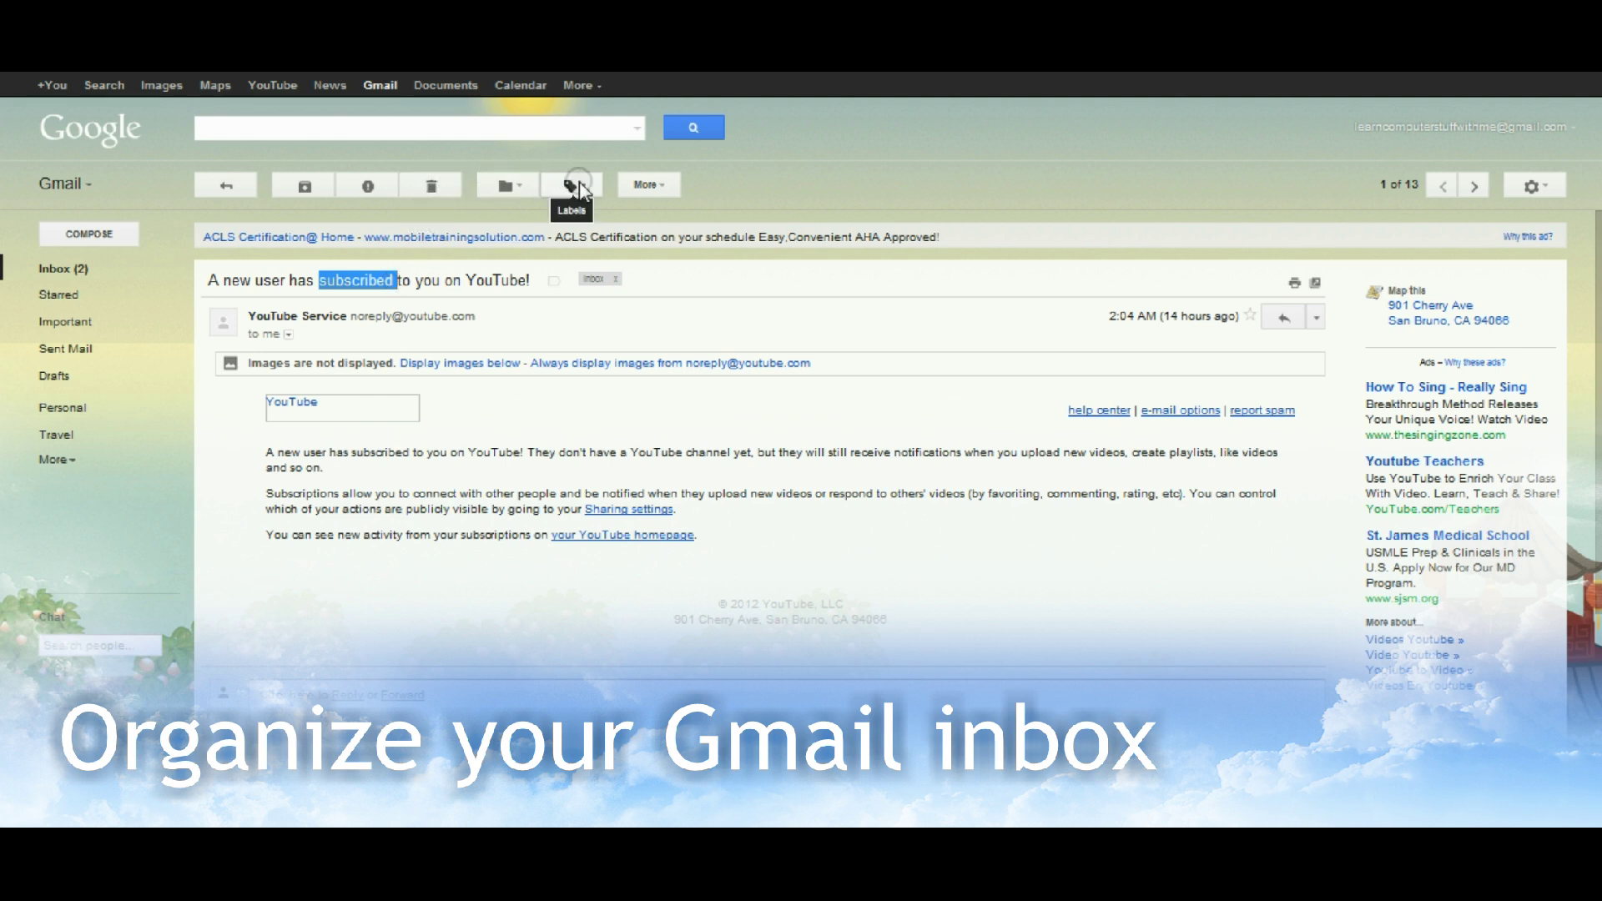
{"action": "left_click", "coordinate": [650, 185]}
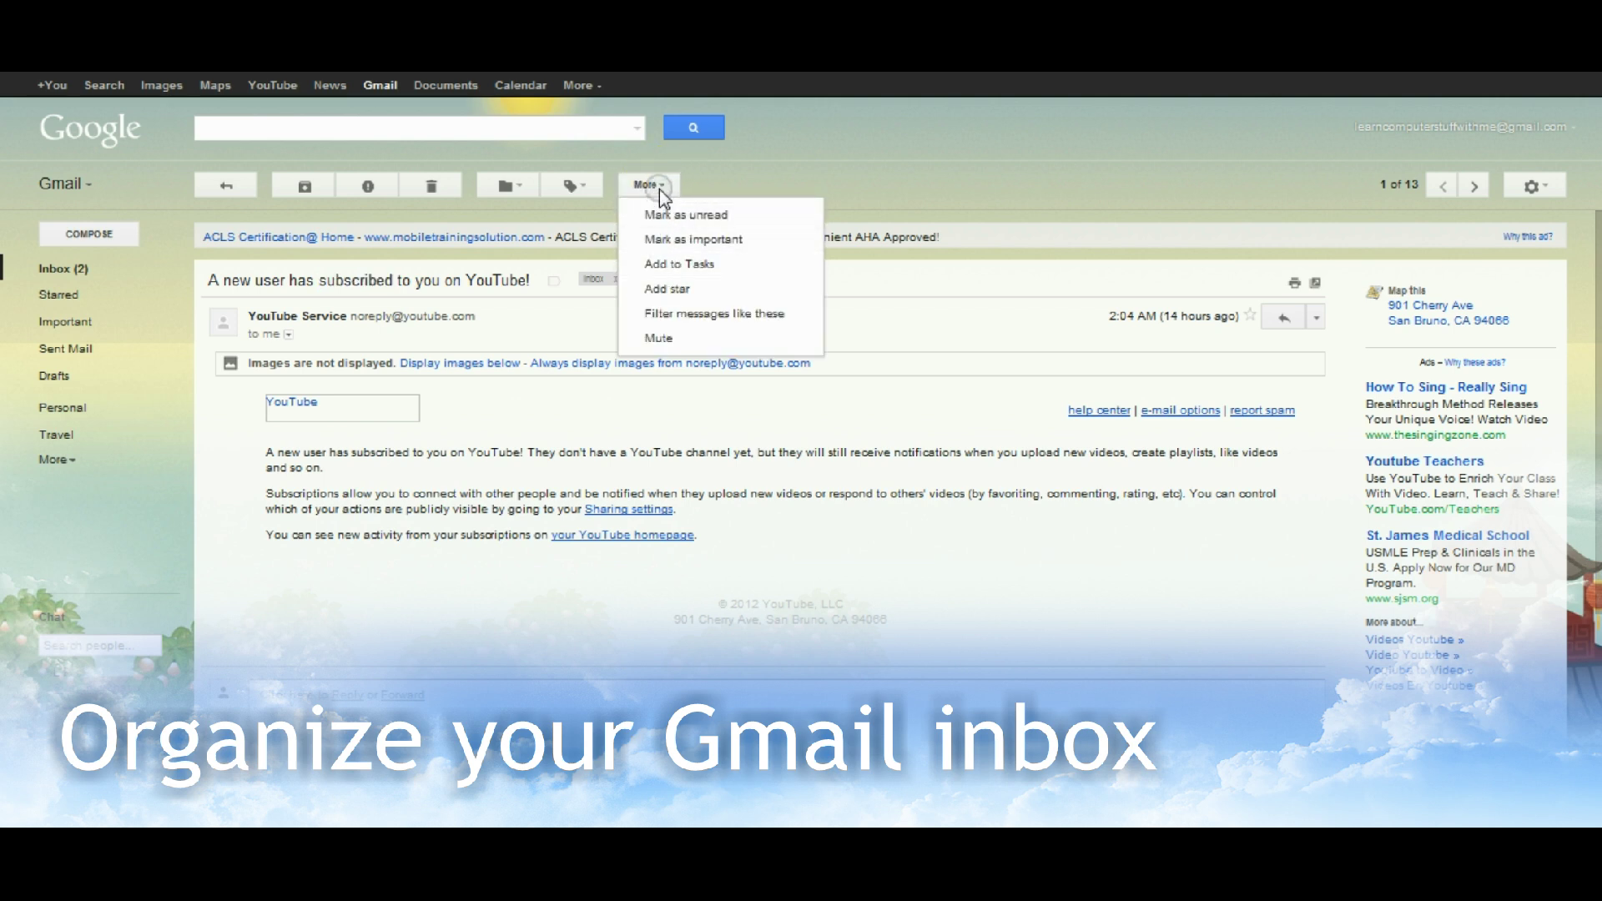
{"action": "left_click", "coordinate": [732, 315]}
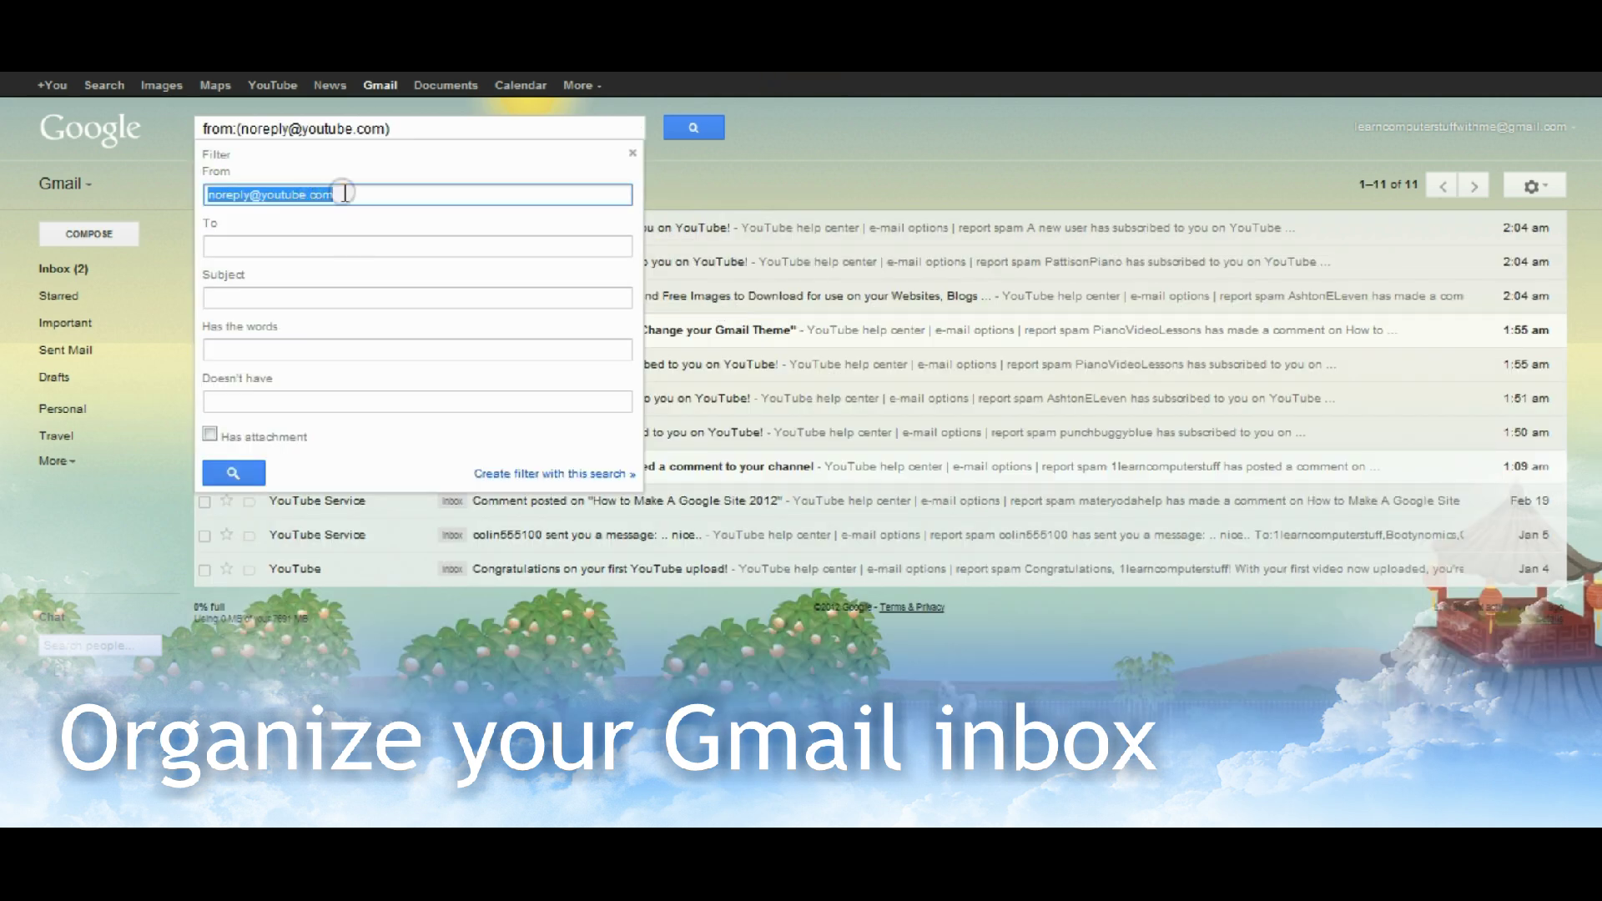
{"action": "left_click", "coordinate": [233, 297]}
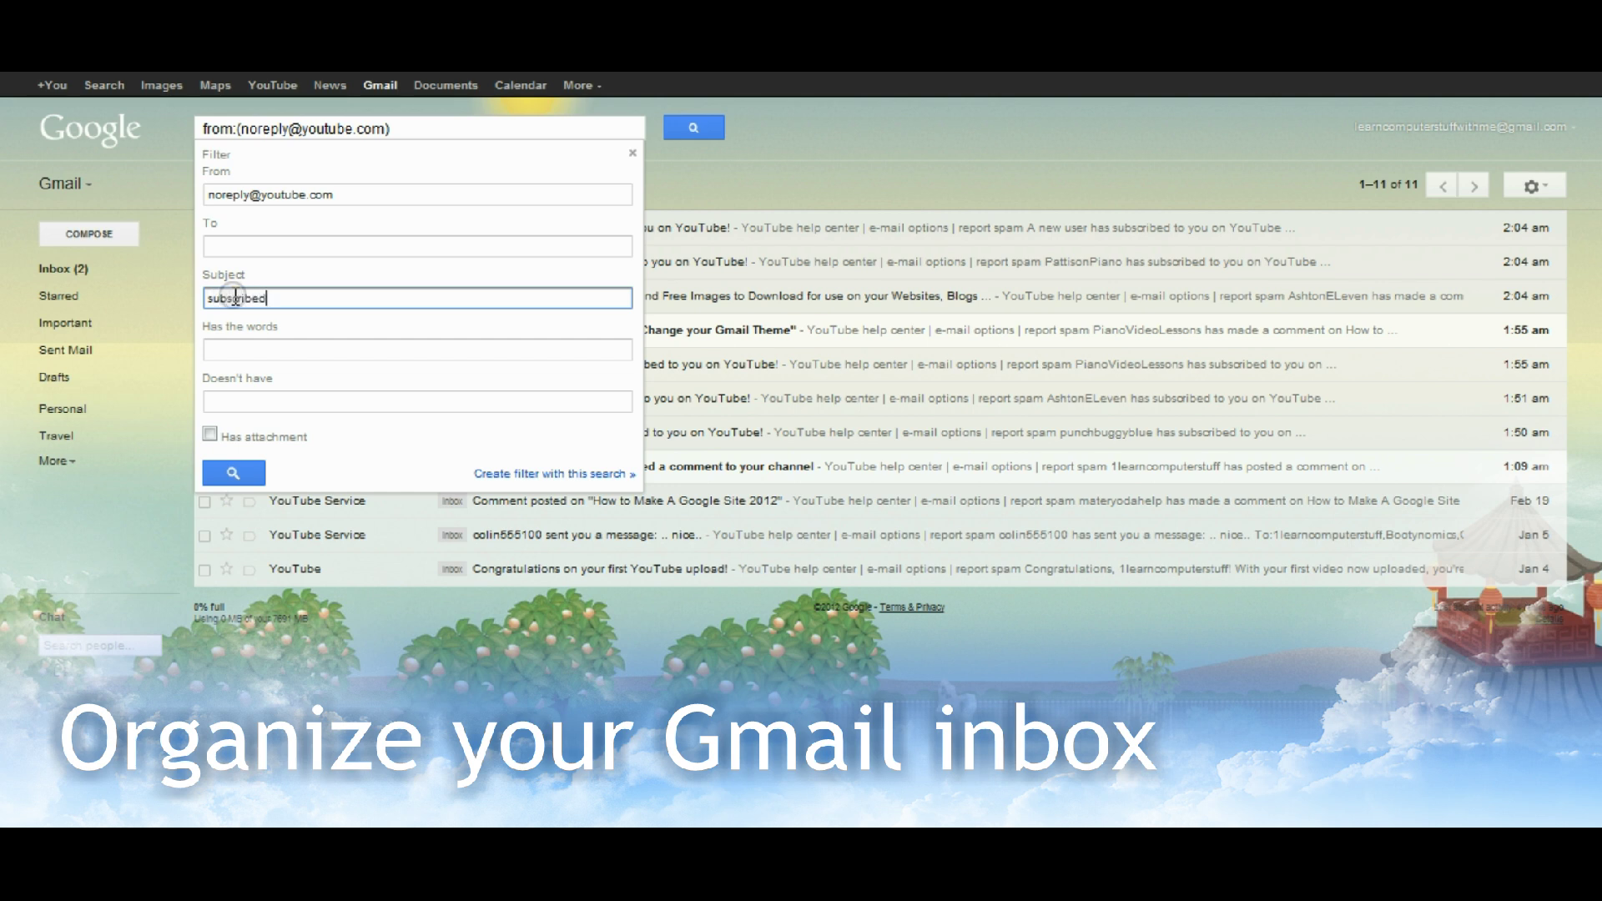
{"action": "left_click", "coordinate": [232, 473]}
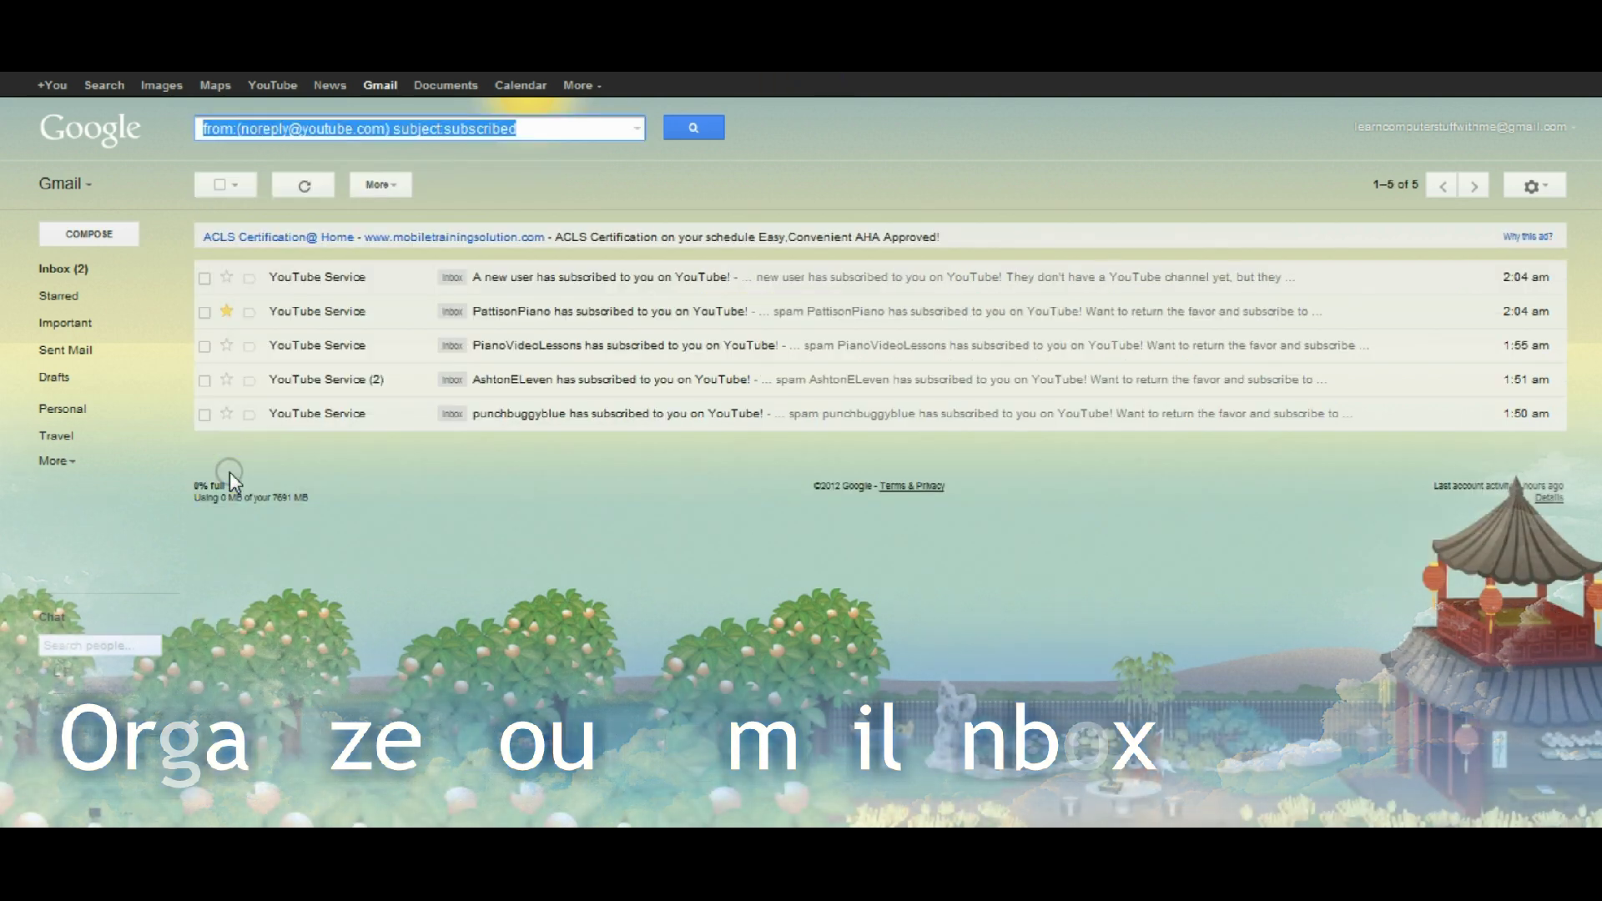
{"action": "left_click", "coordinate": [382, 184]}
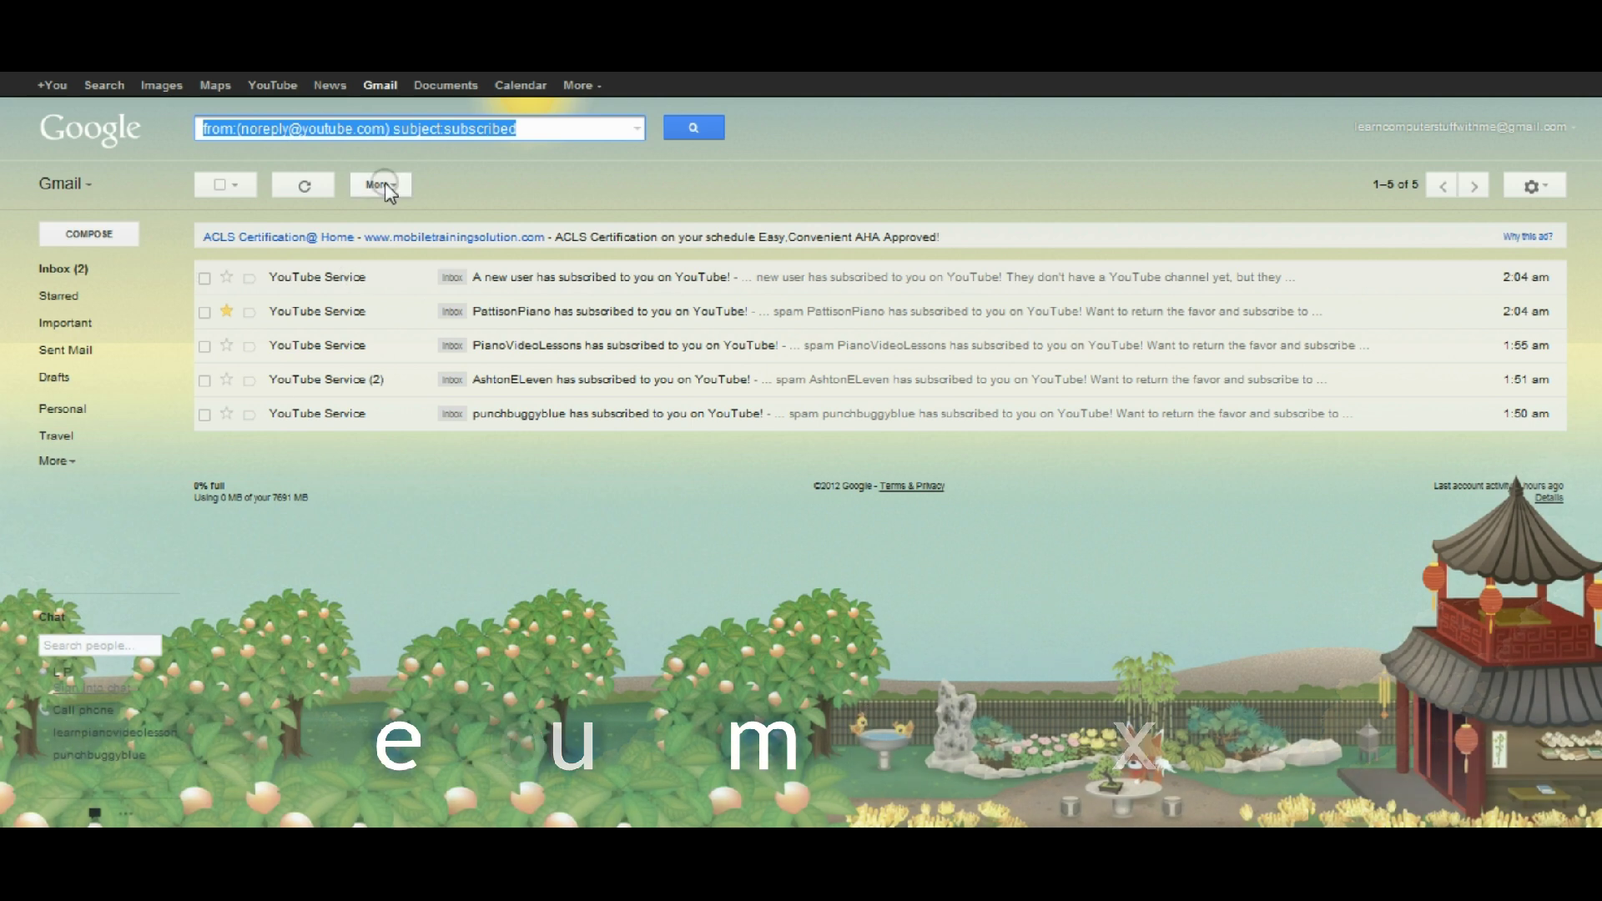
{"action": "left_click", "coordinate": [398, 183]}
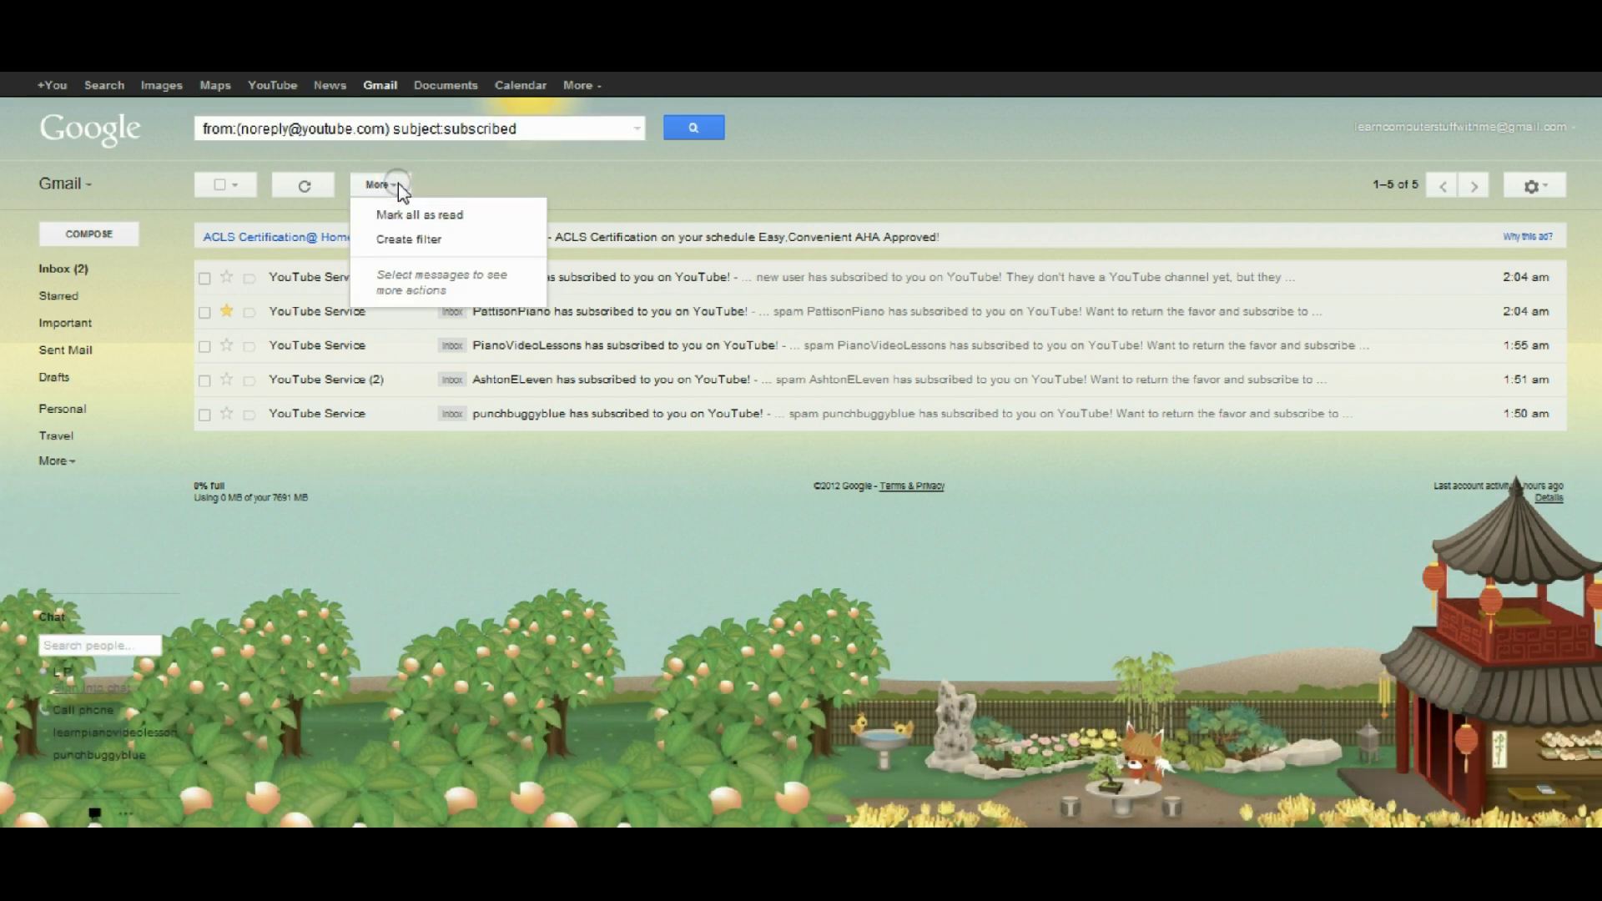
{"action": "left_click", "coordinate": [412, 240]}
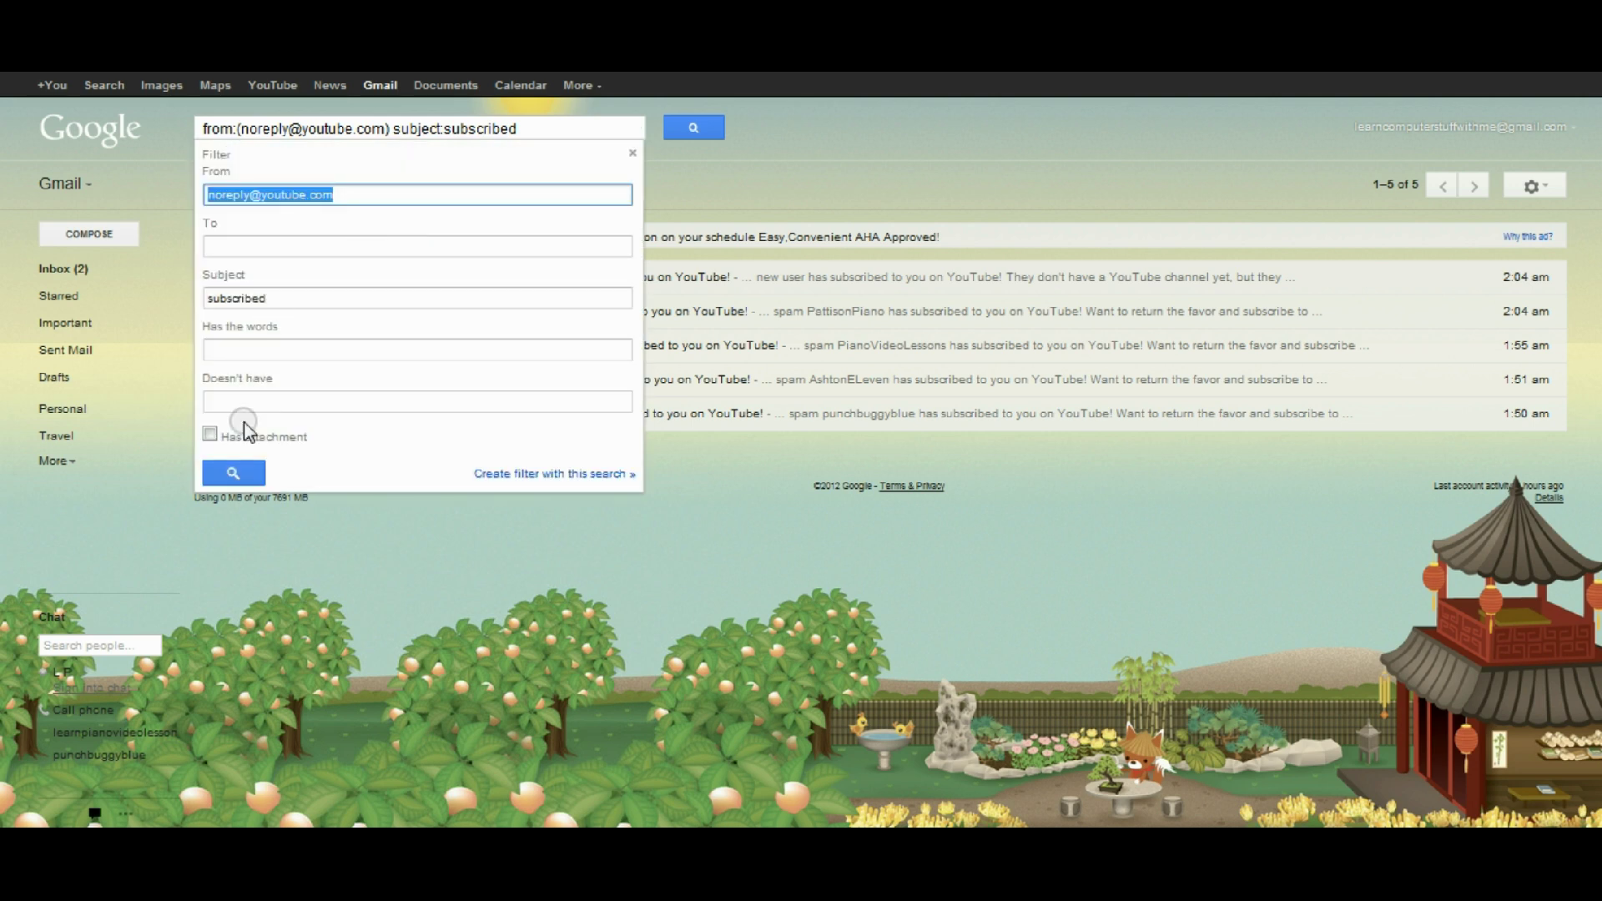
{"action": "left_click", "coordinate": [514, 473]}
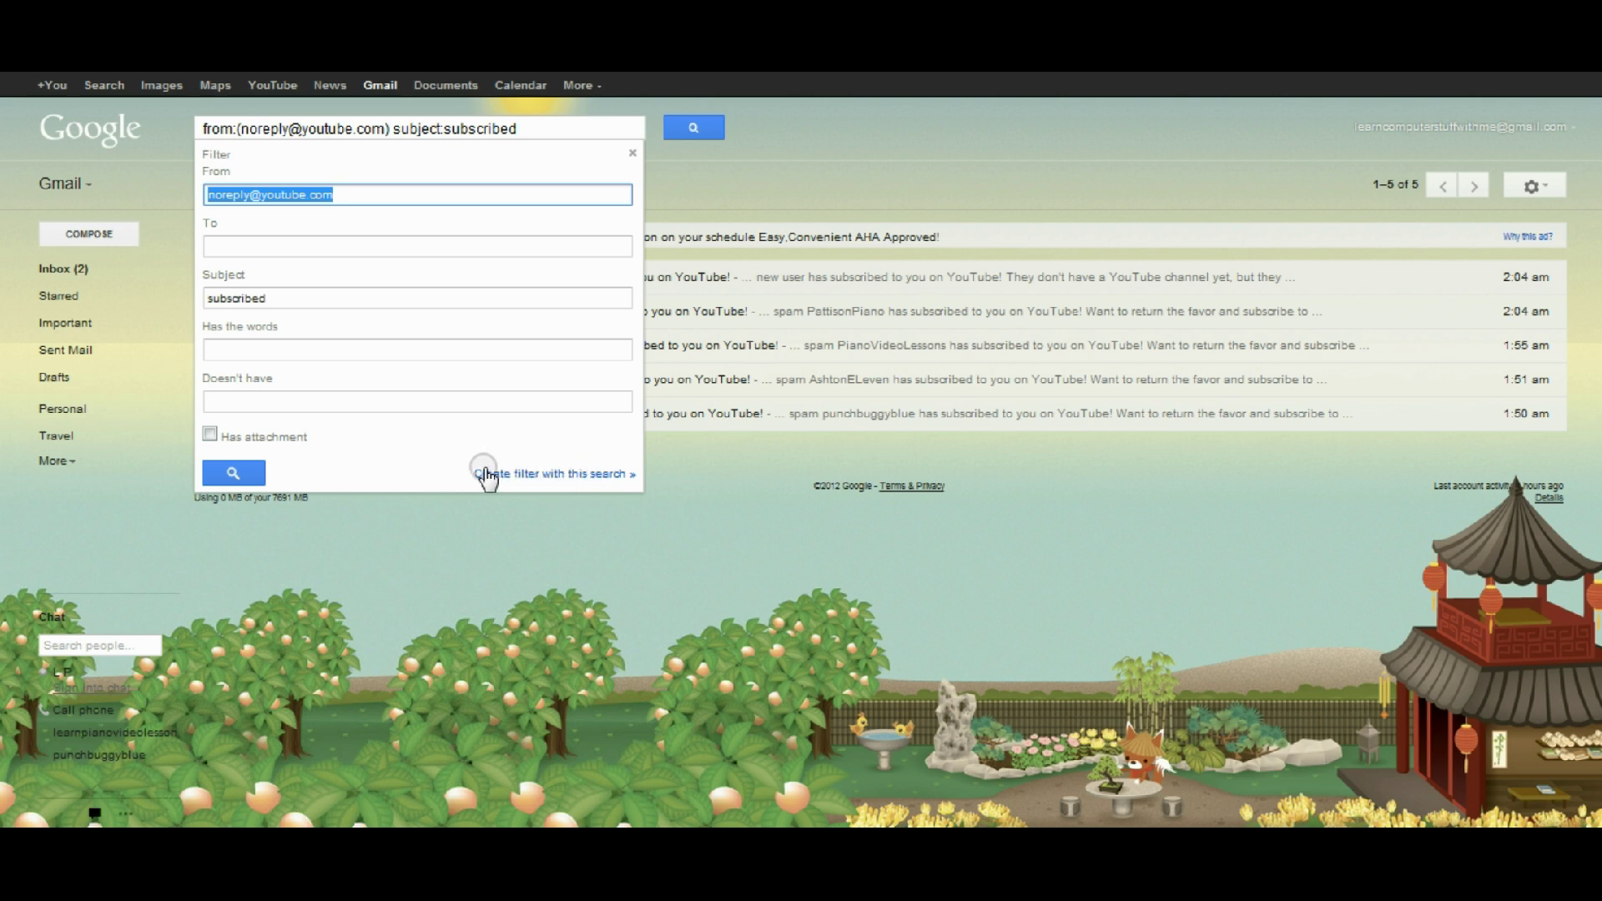
{"action": "left_click", "coordinate": [581, 476]}
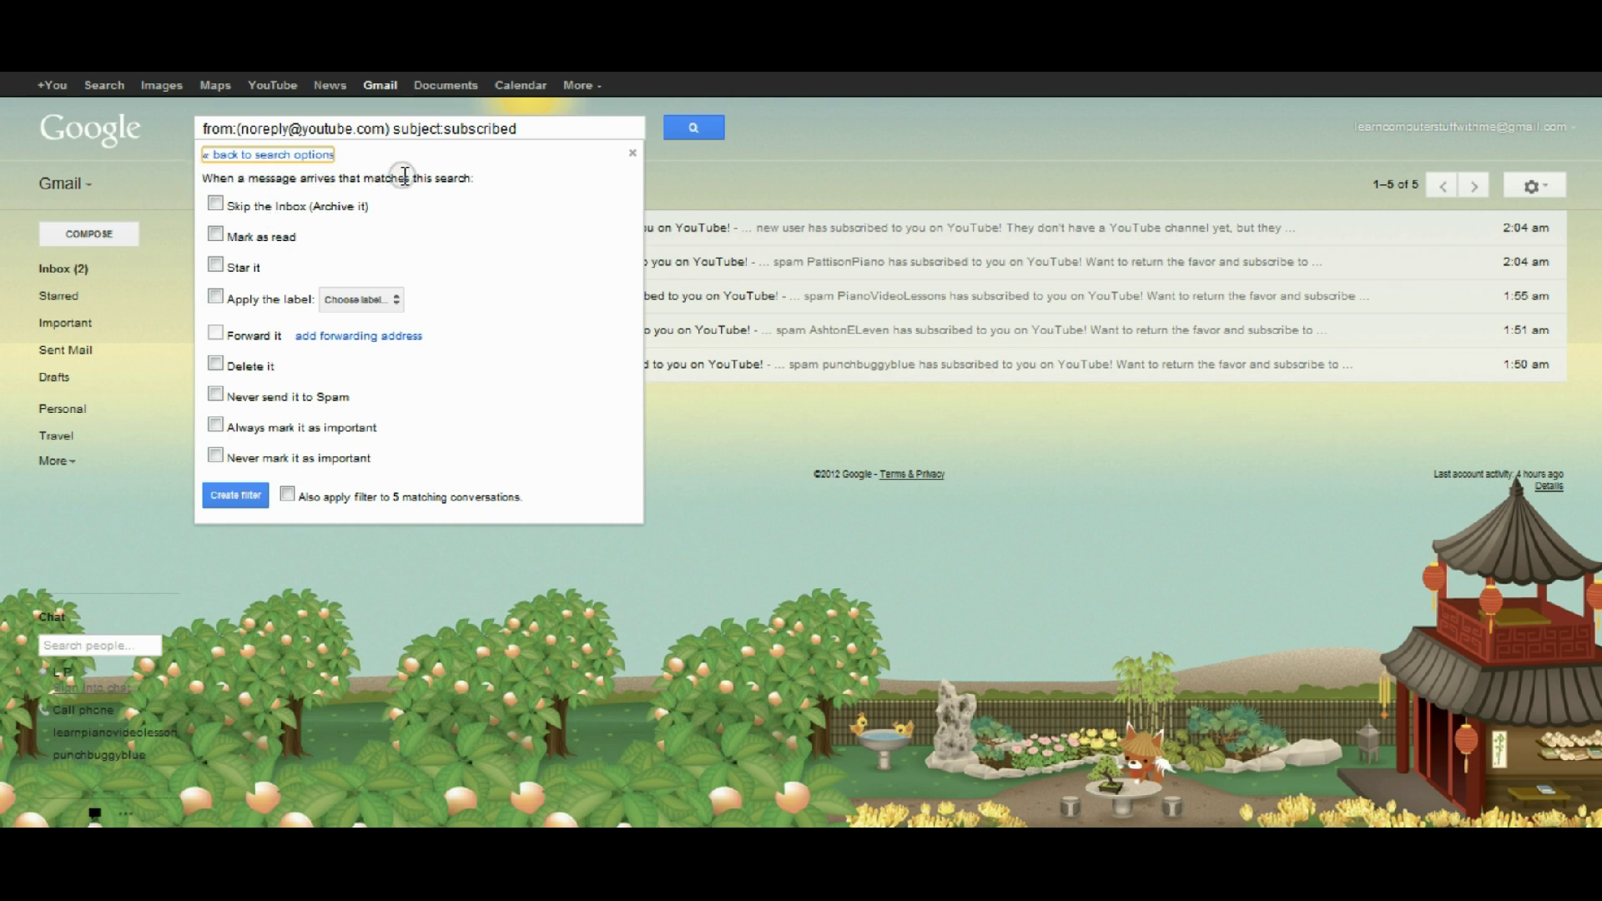
- Enable 'Skip the Inbox (Archive it)' and 'Apply the label' for the filter
{"action": "left_click", "coordinate": [217, 204]}
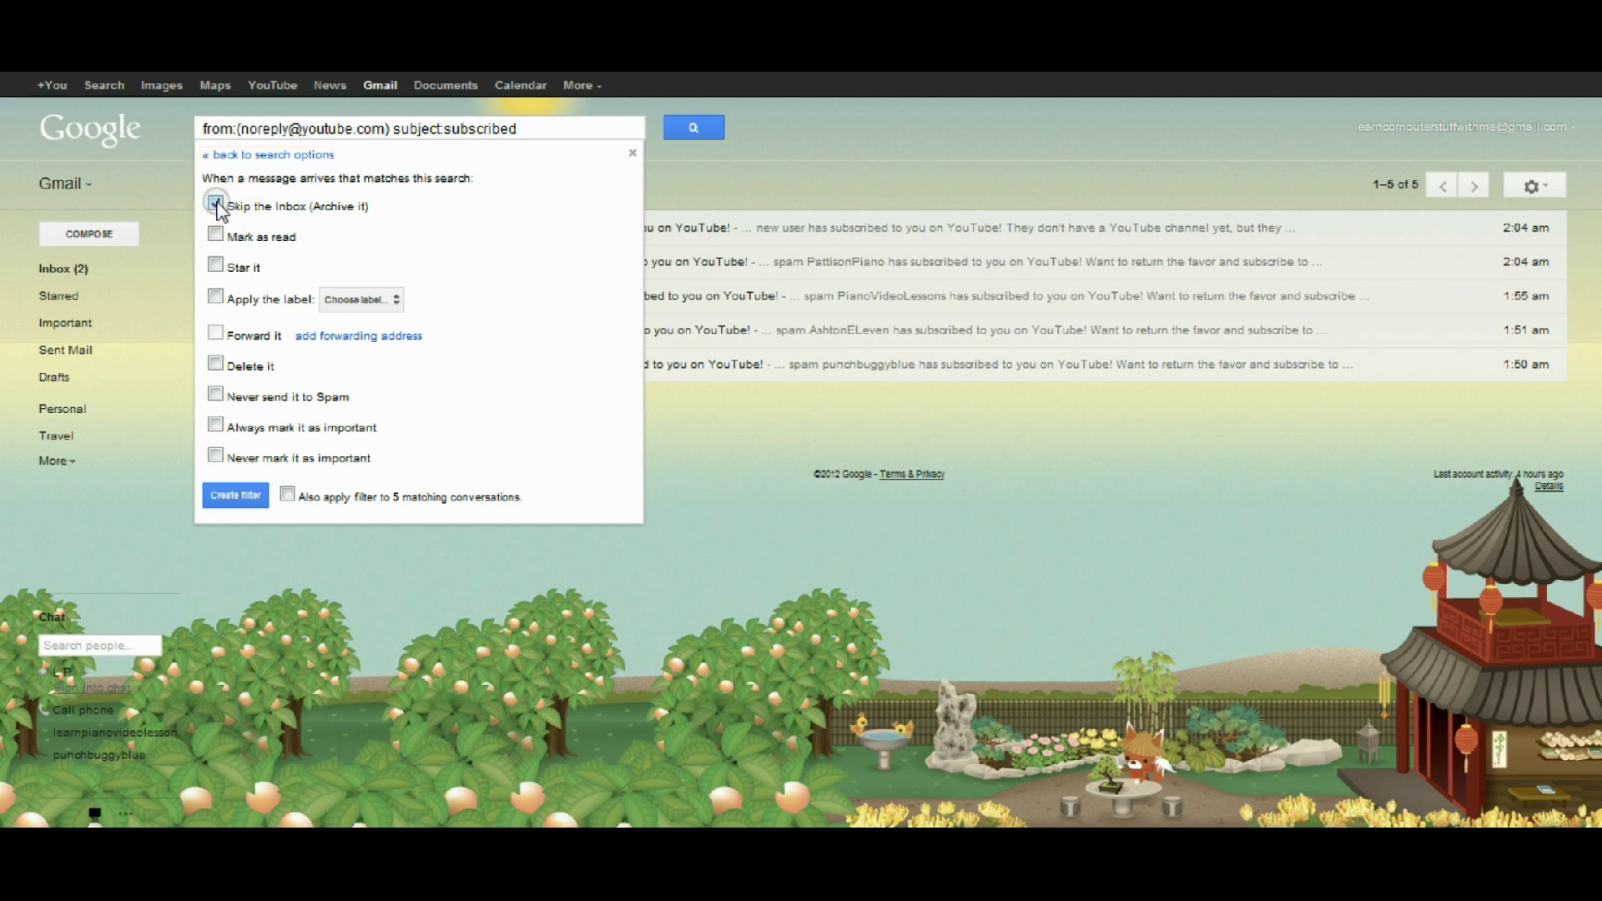
{"action": "left_click", "coordinate": [217, 297]}
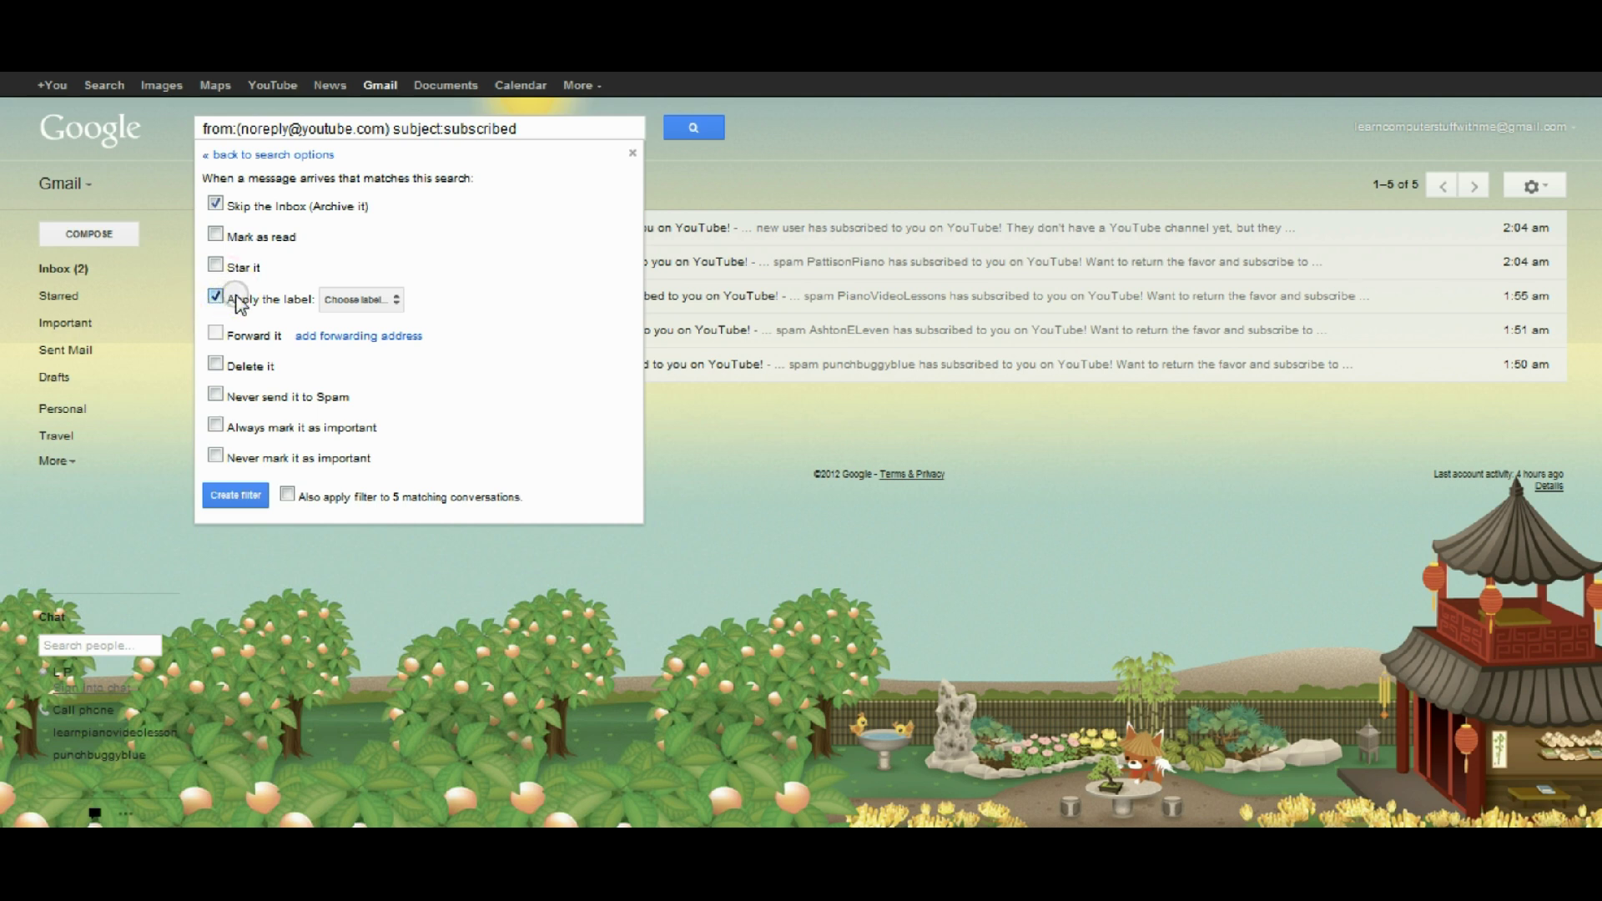
{"action": "left_click", "coordinate": [396, 302]}
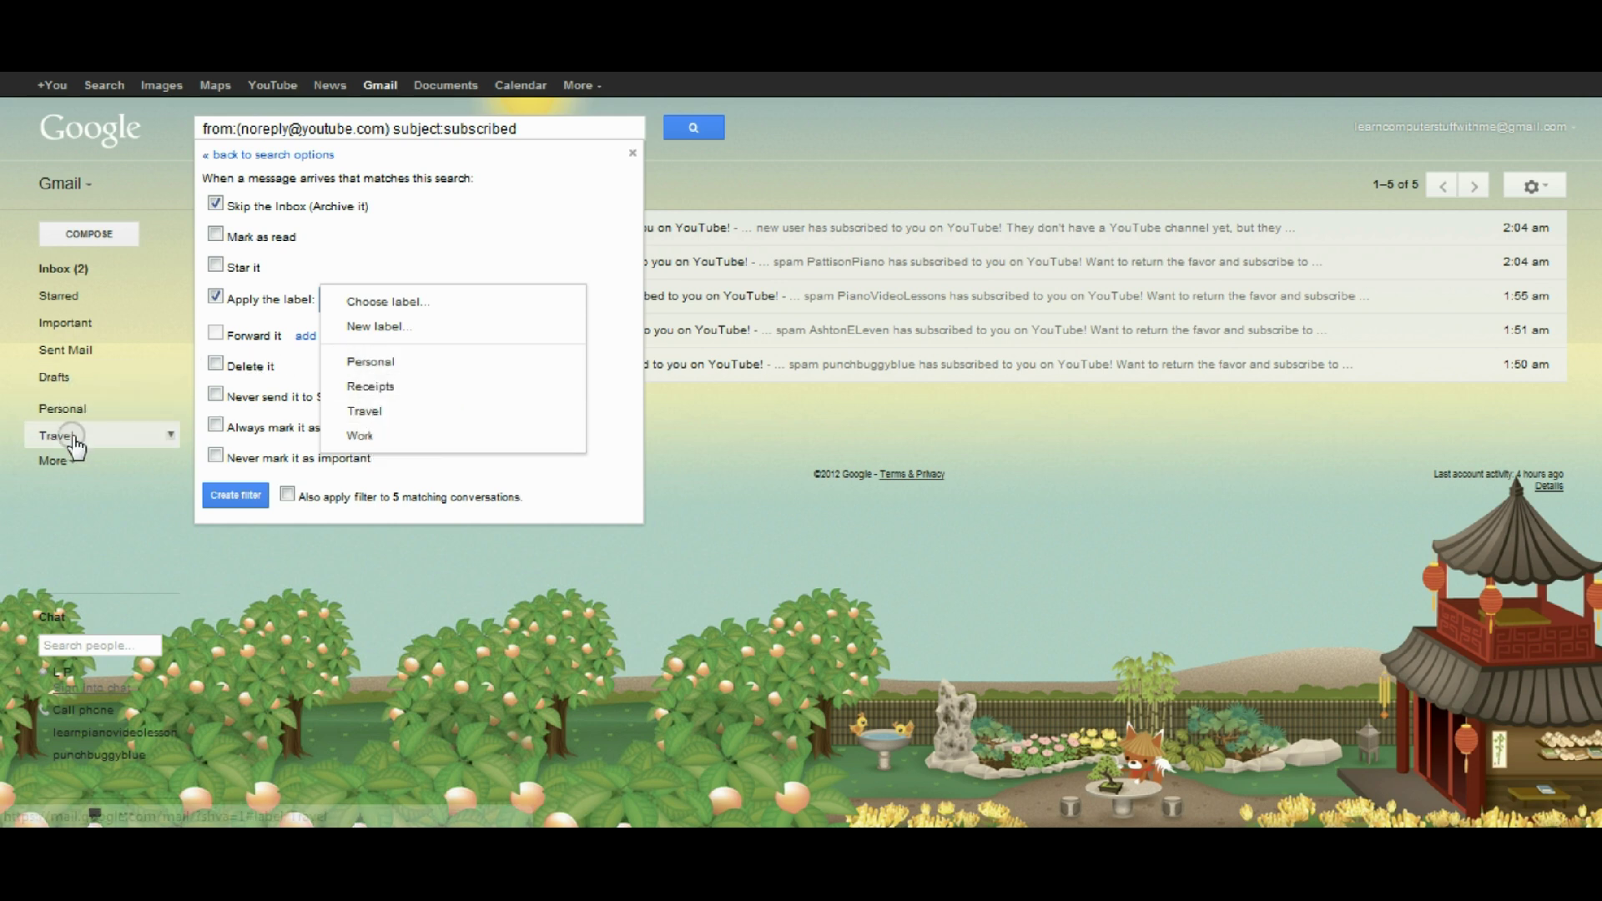
- Create a new top-level label named Subscribers, not nested under Work
{"action": "left_click", "coordinate": [375, 326]}
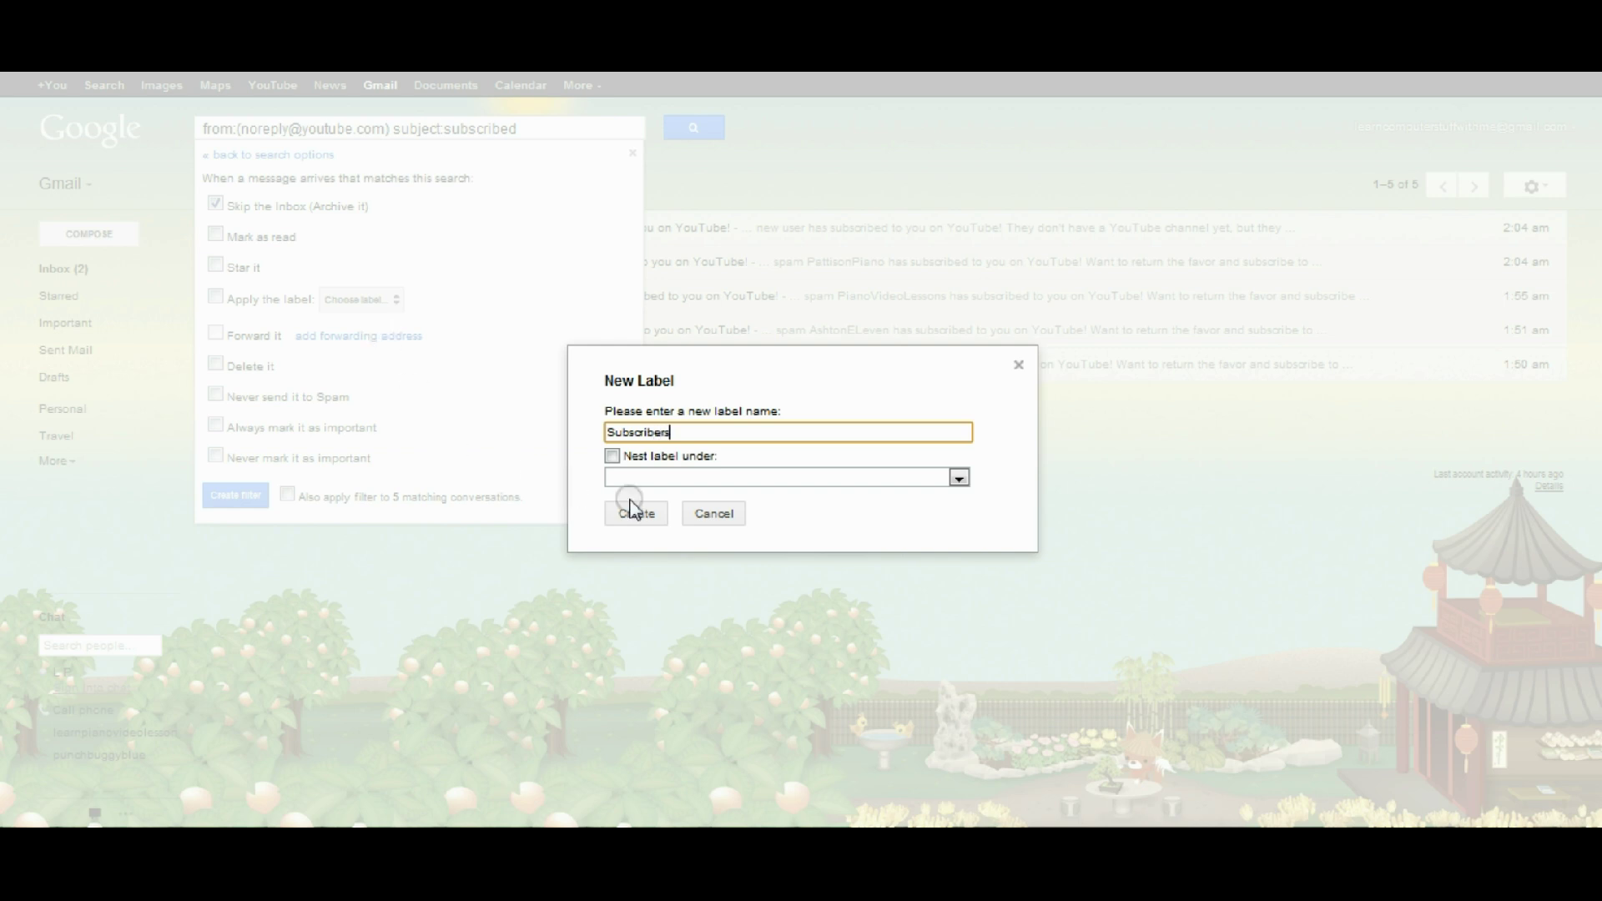
{"action": "left_click", "coordinate": [613, 456]}
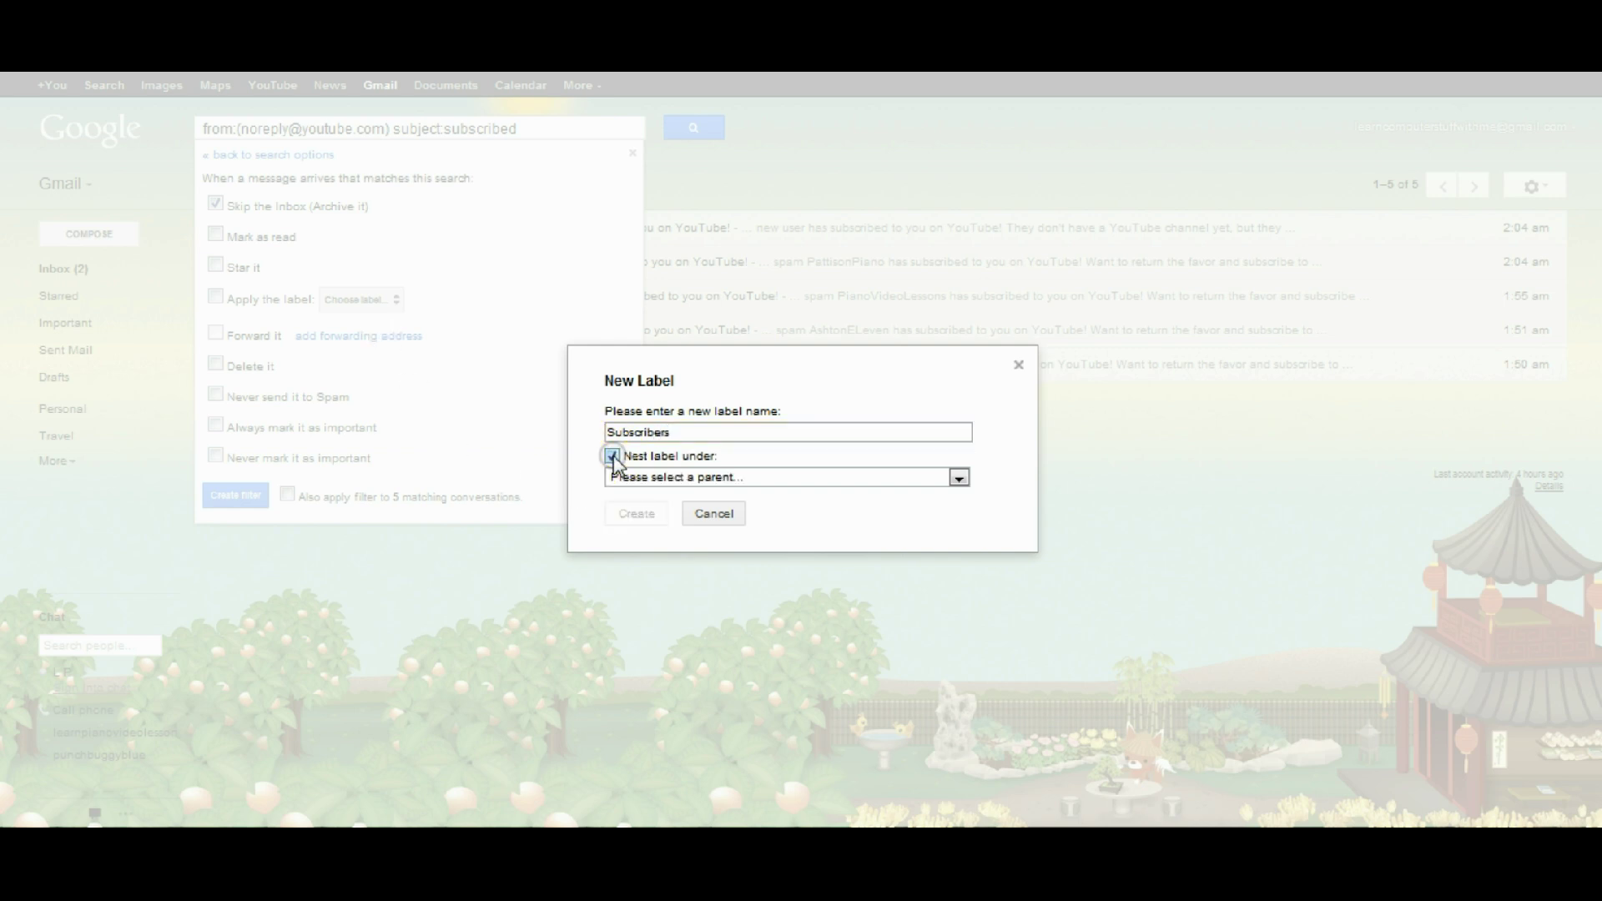
{"action": "left_click", "coordinate": [958, 477]}
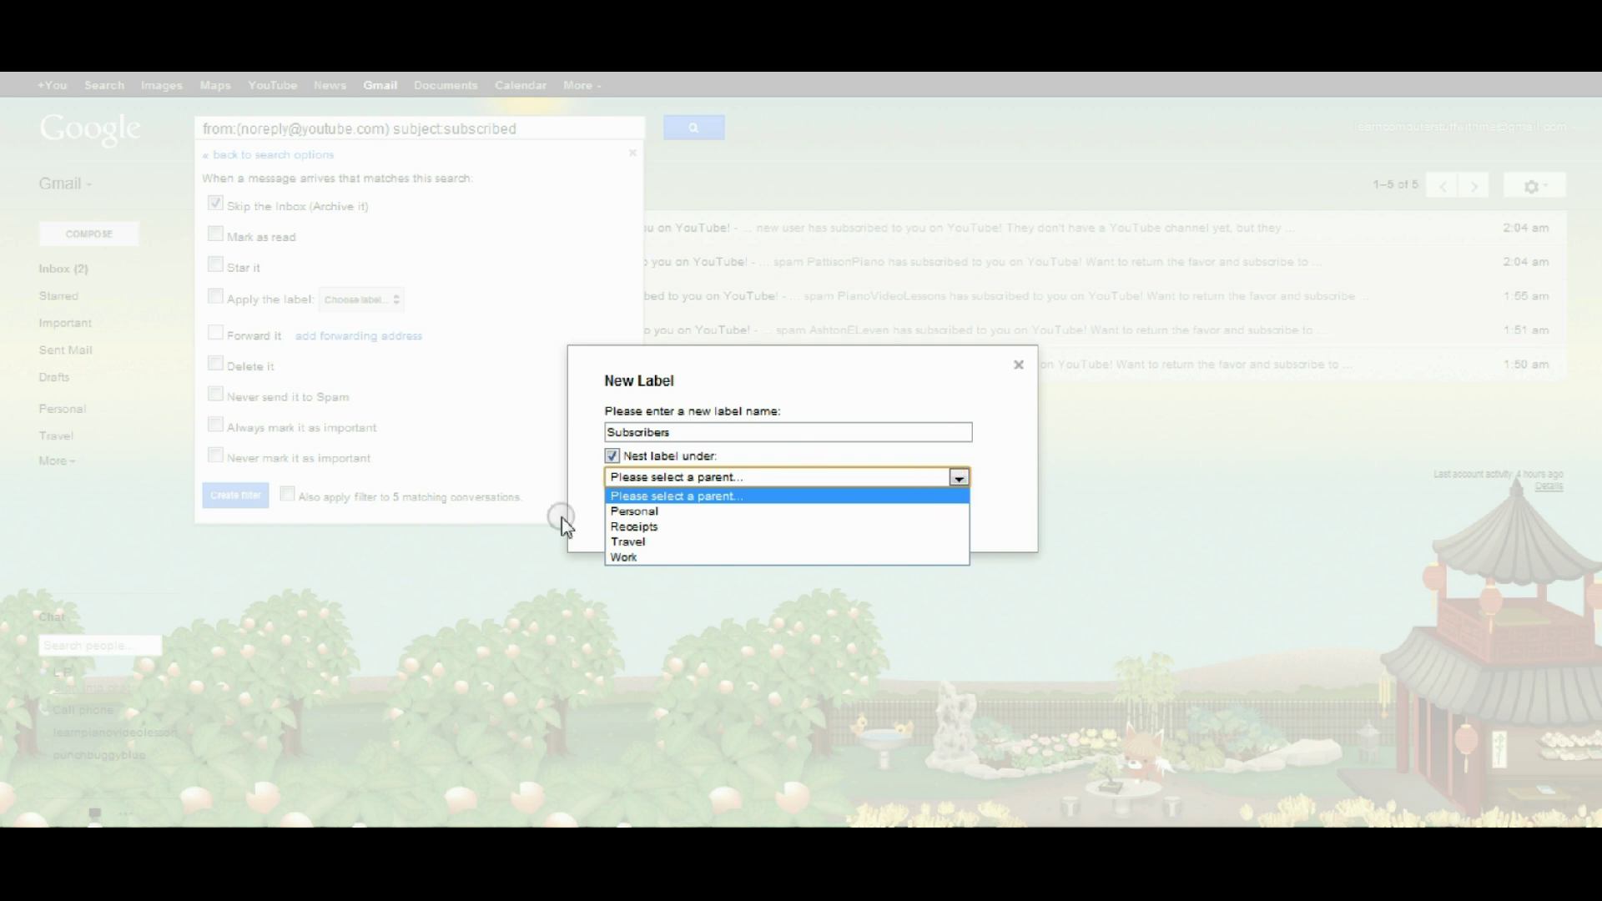
{"action": "left_click", "coordinate": [640, 558]}
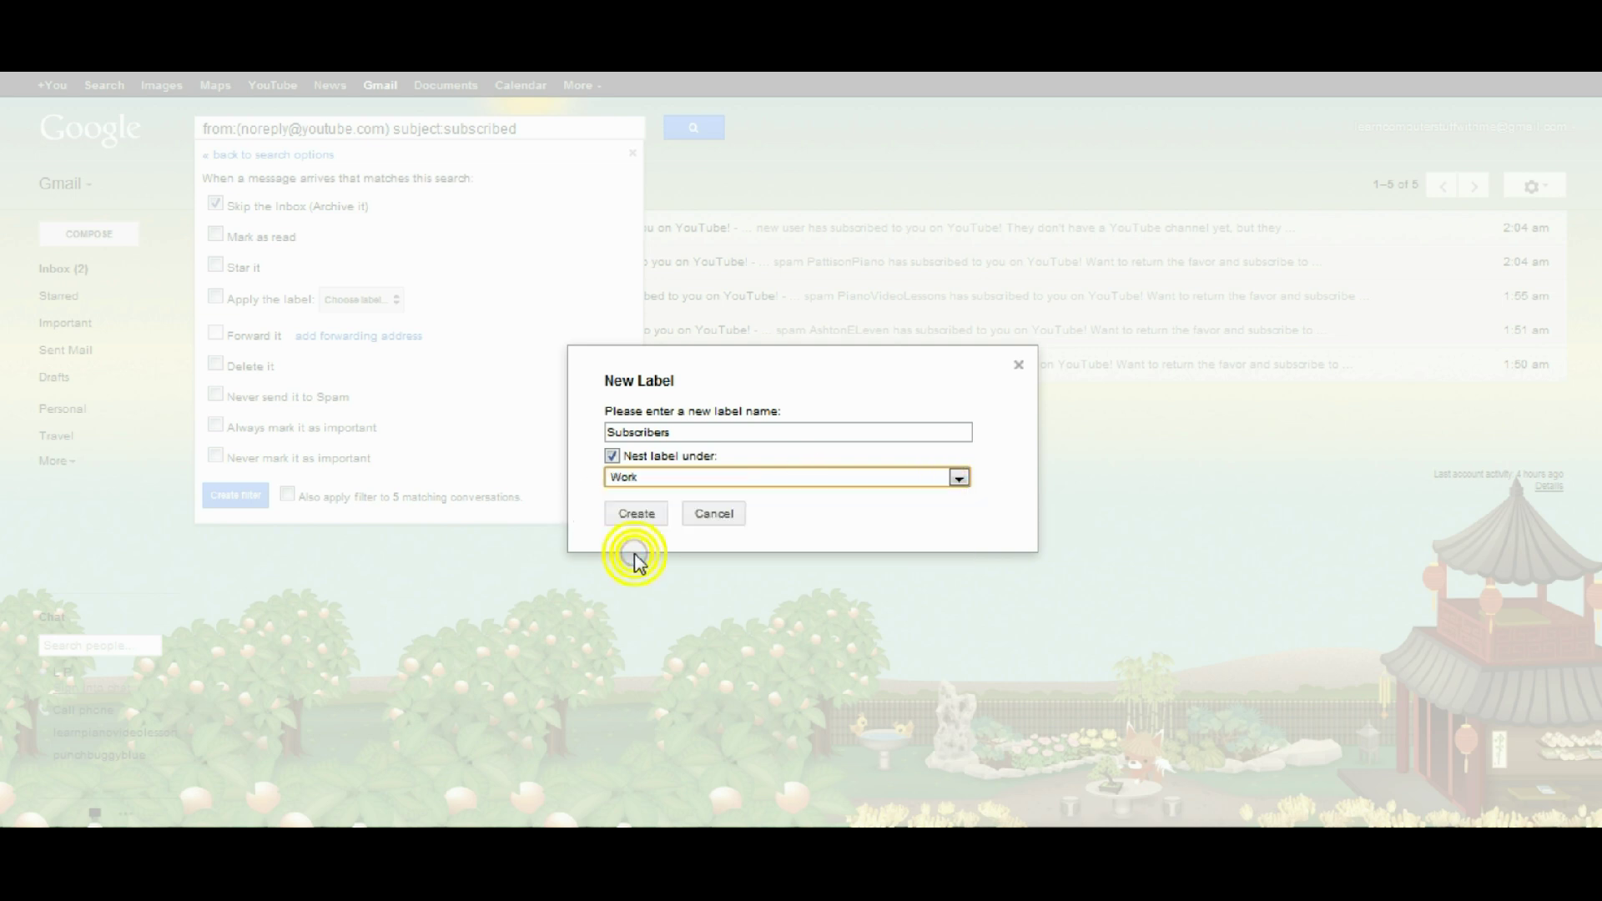
{"action": "left_click", "coordinate": [612, 456]}
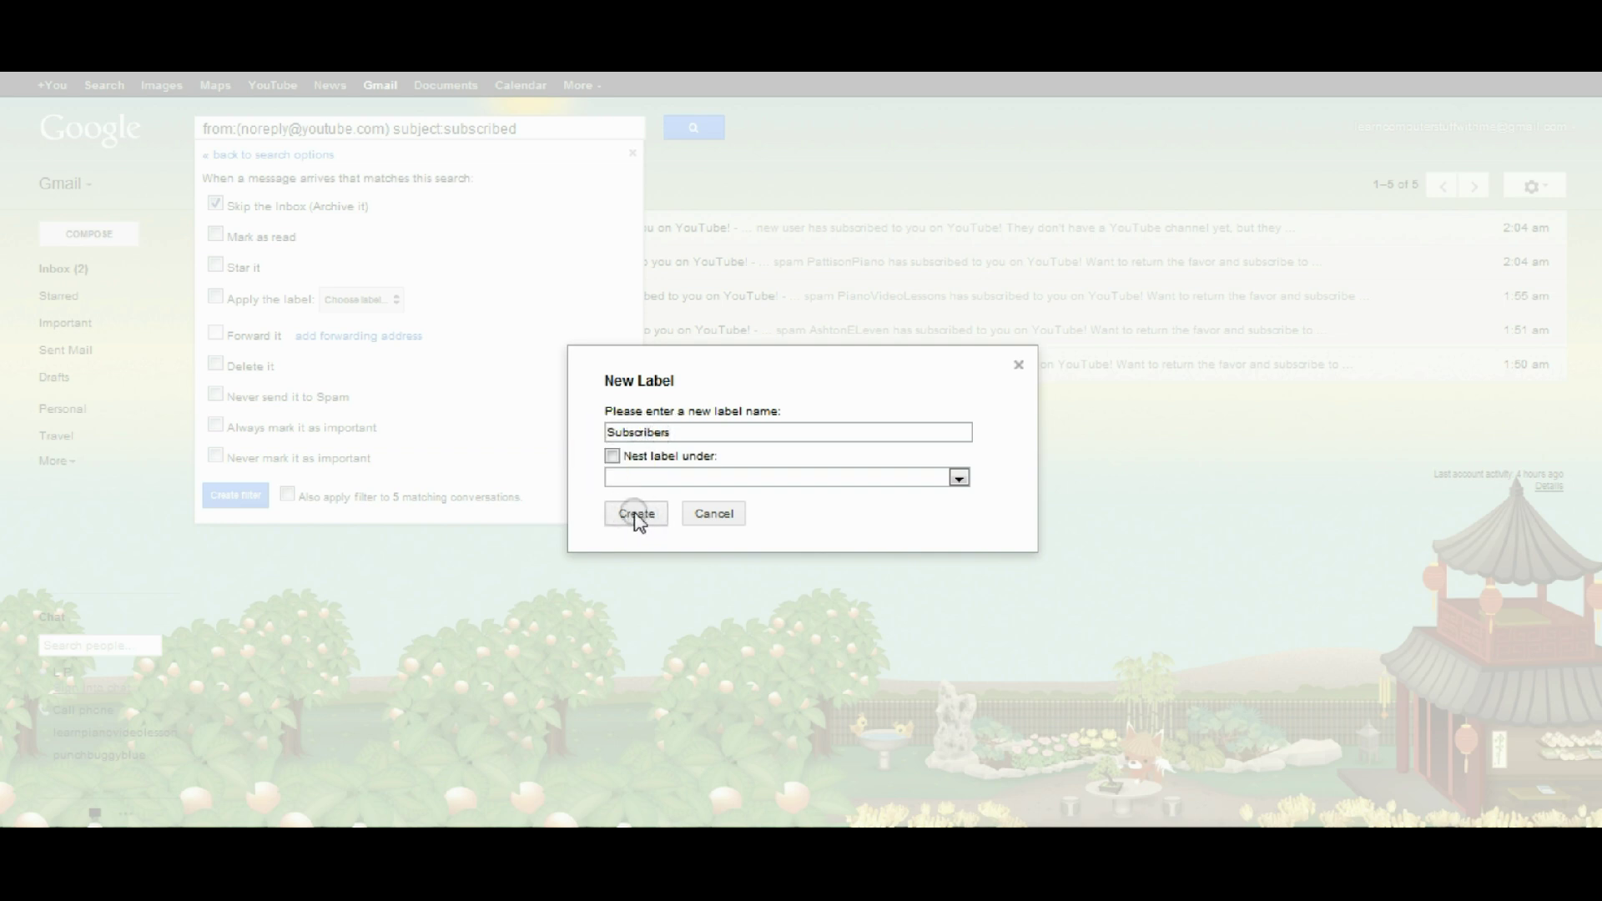
{"action": "left_click", "coordinate": [635, 516]}
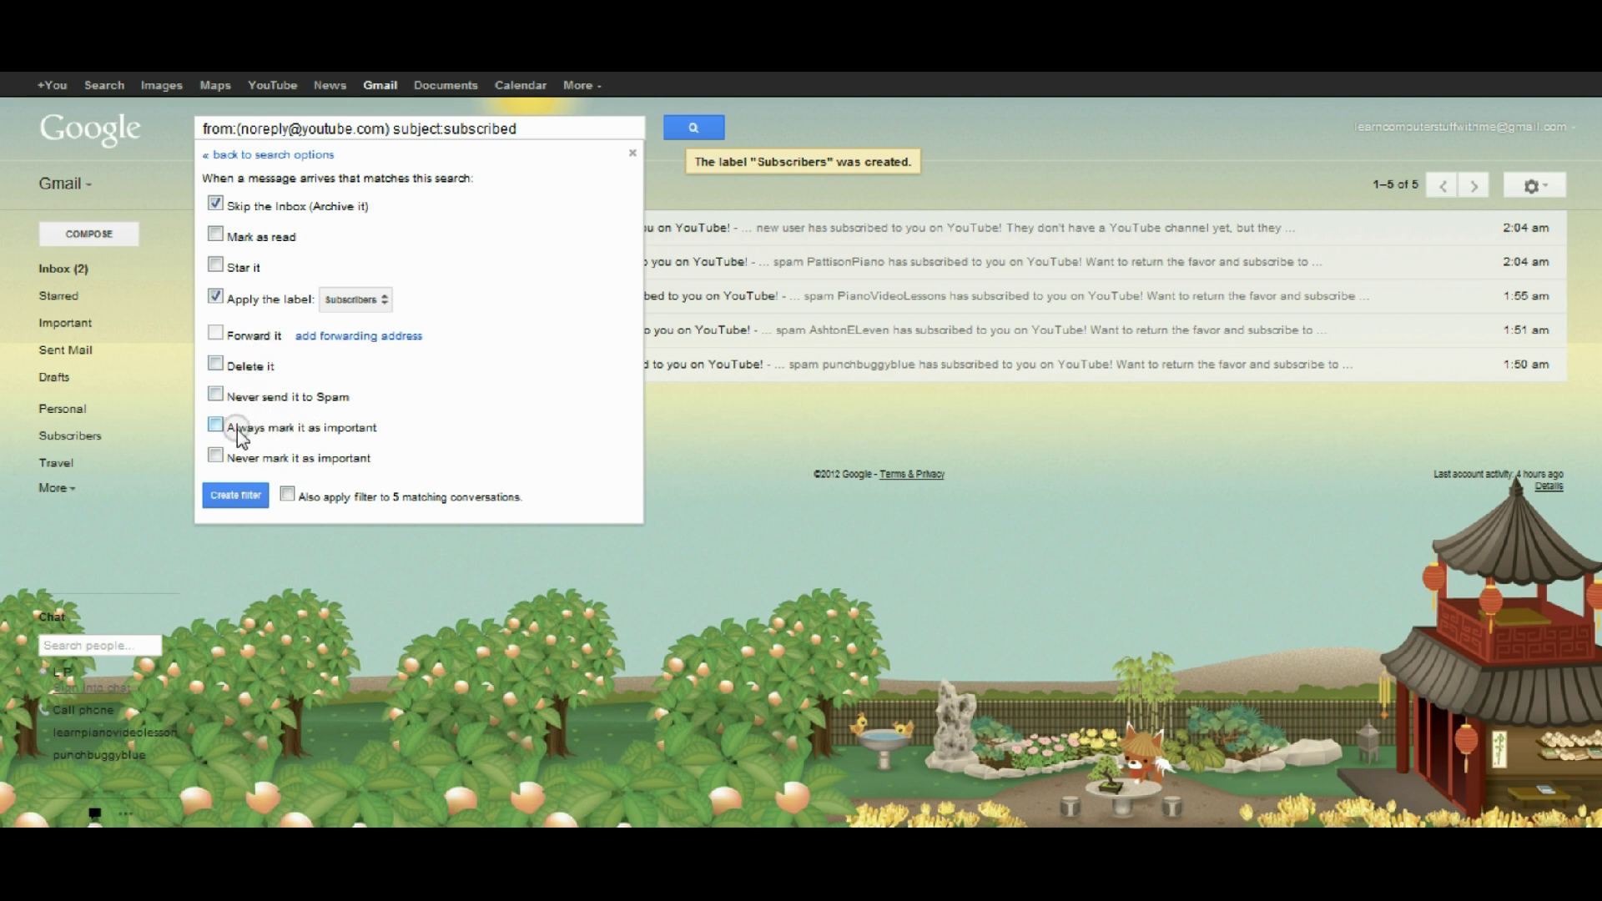
- Create the Subscribers filter and also apply it to the 5 existing matching conversations
{"action": "left_click", "coordinate": [247, 492]}
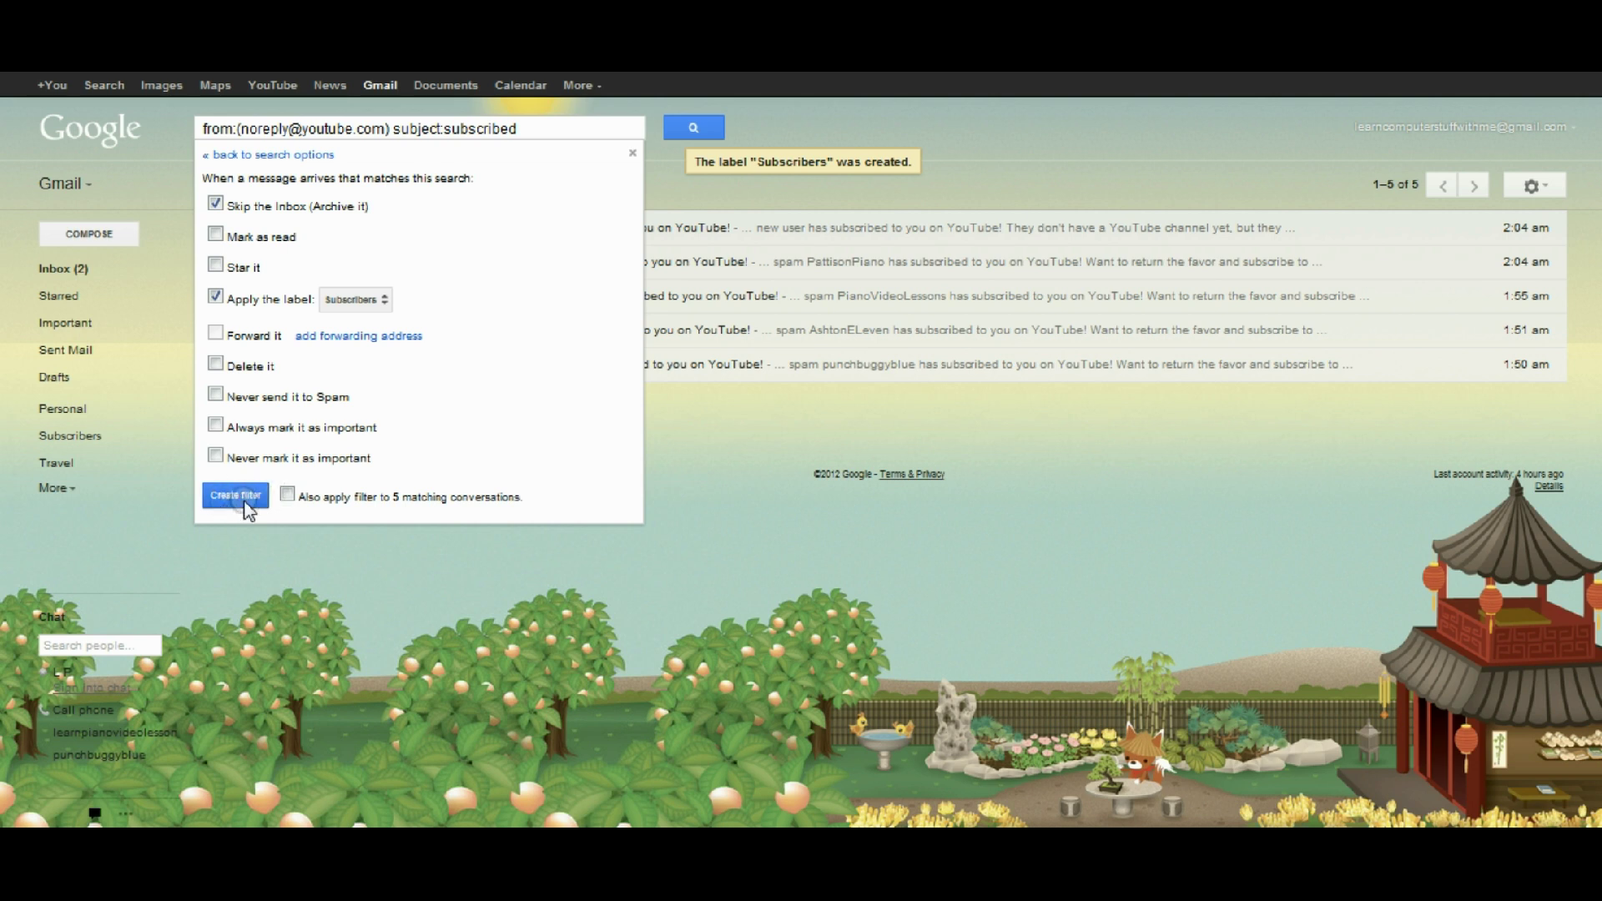
{"action": "left_click", "coordinate": [288, 495]}
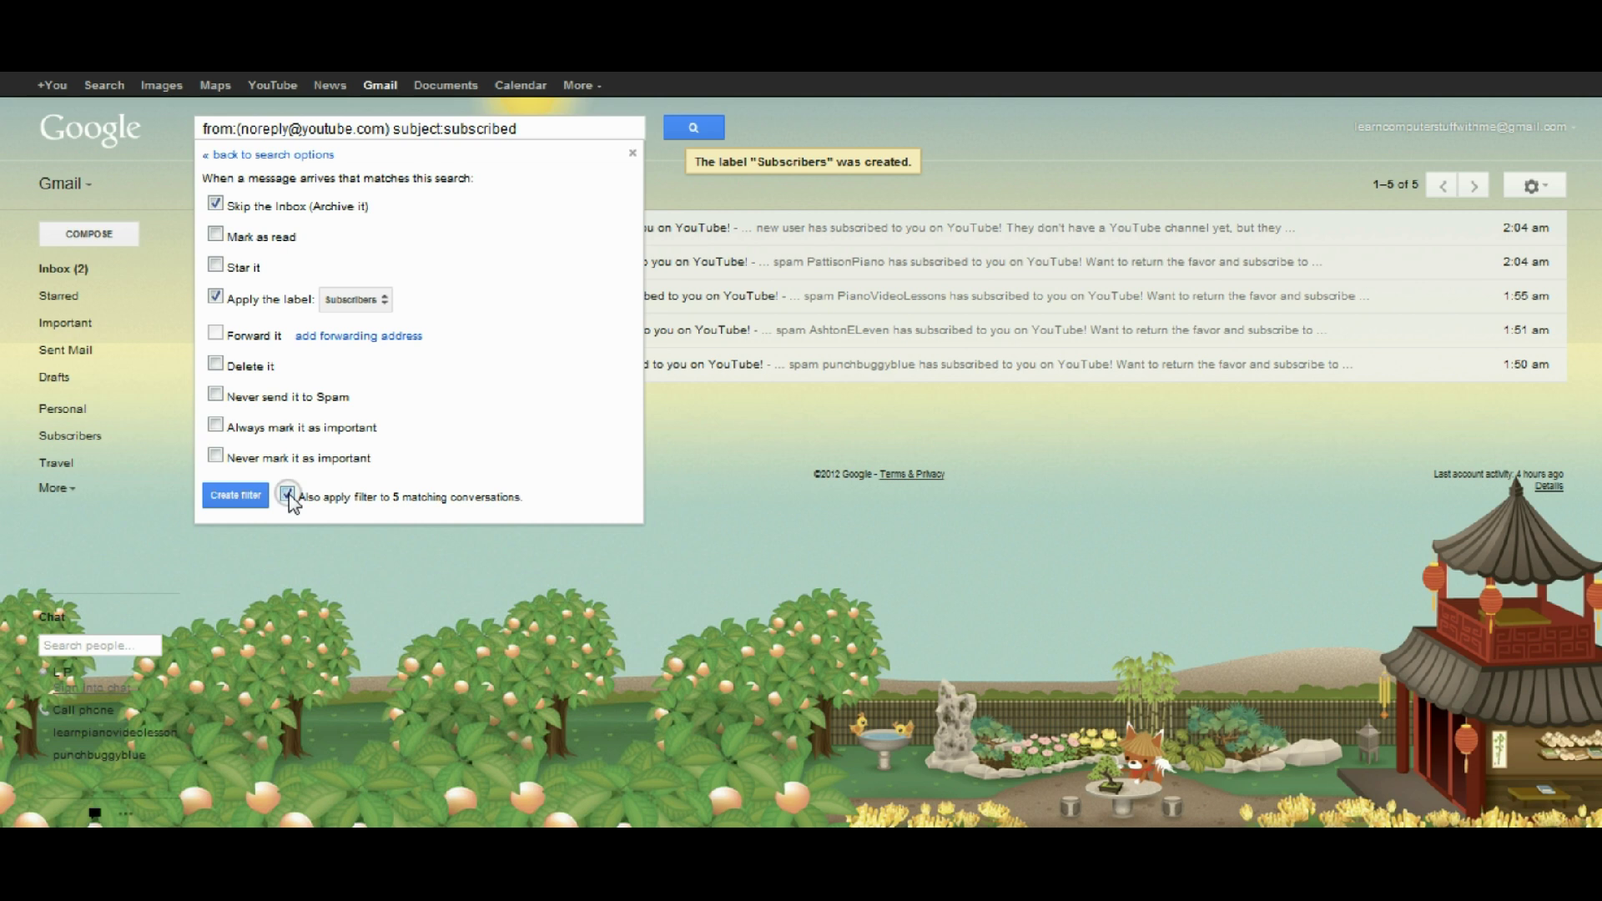
{"action": "left_click", "coordinate": [236, 495]}
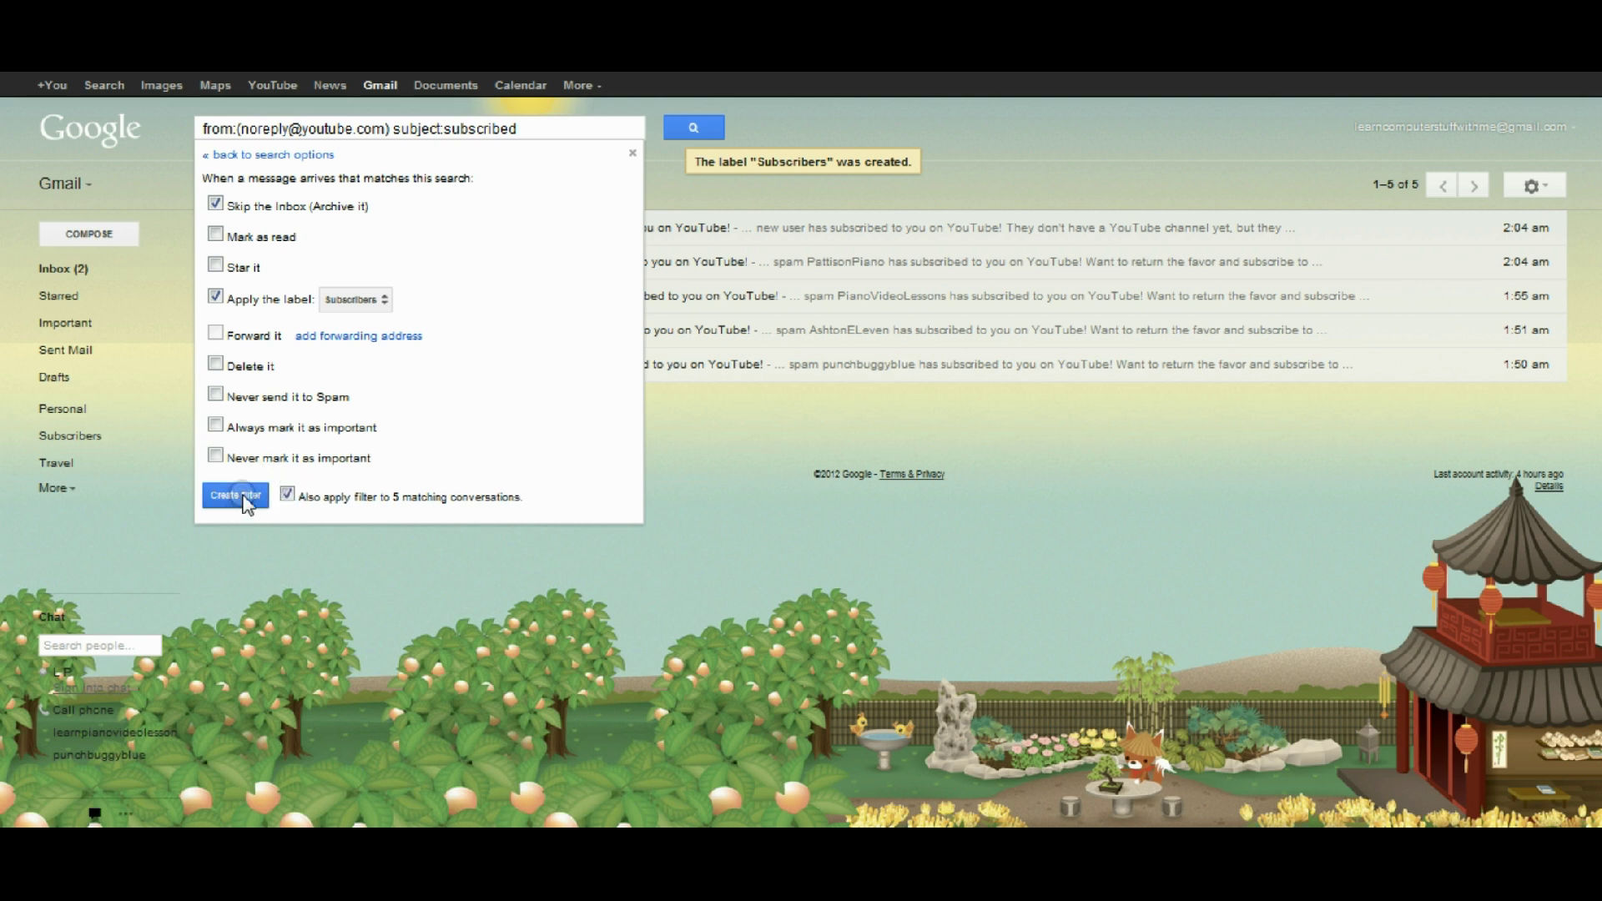
{"action": "left_click", "coordinate": [242, 497]}
{"action": "key", "text": "o"}
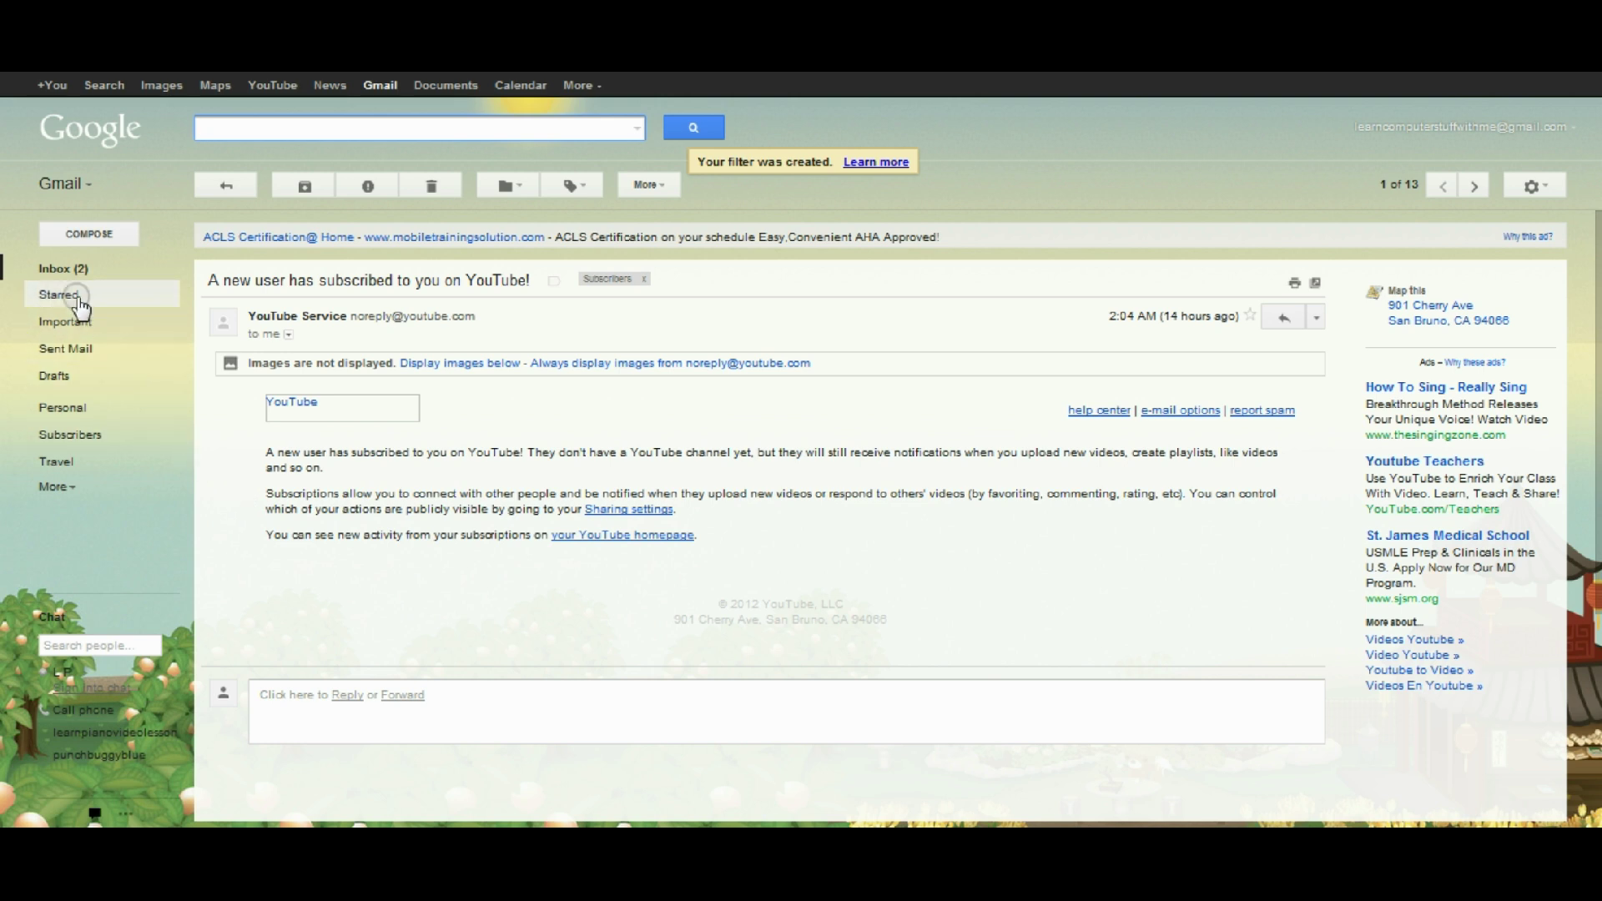
- Confirm the Subscribers label holds the 5 subscription emails and the inbox shows 8 conversations
{"action": "left_click", "coordinate": [60, 269]}
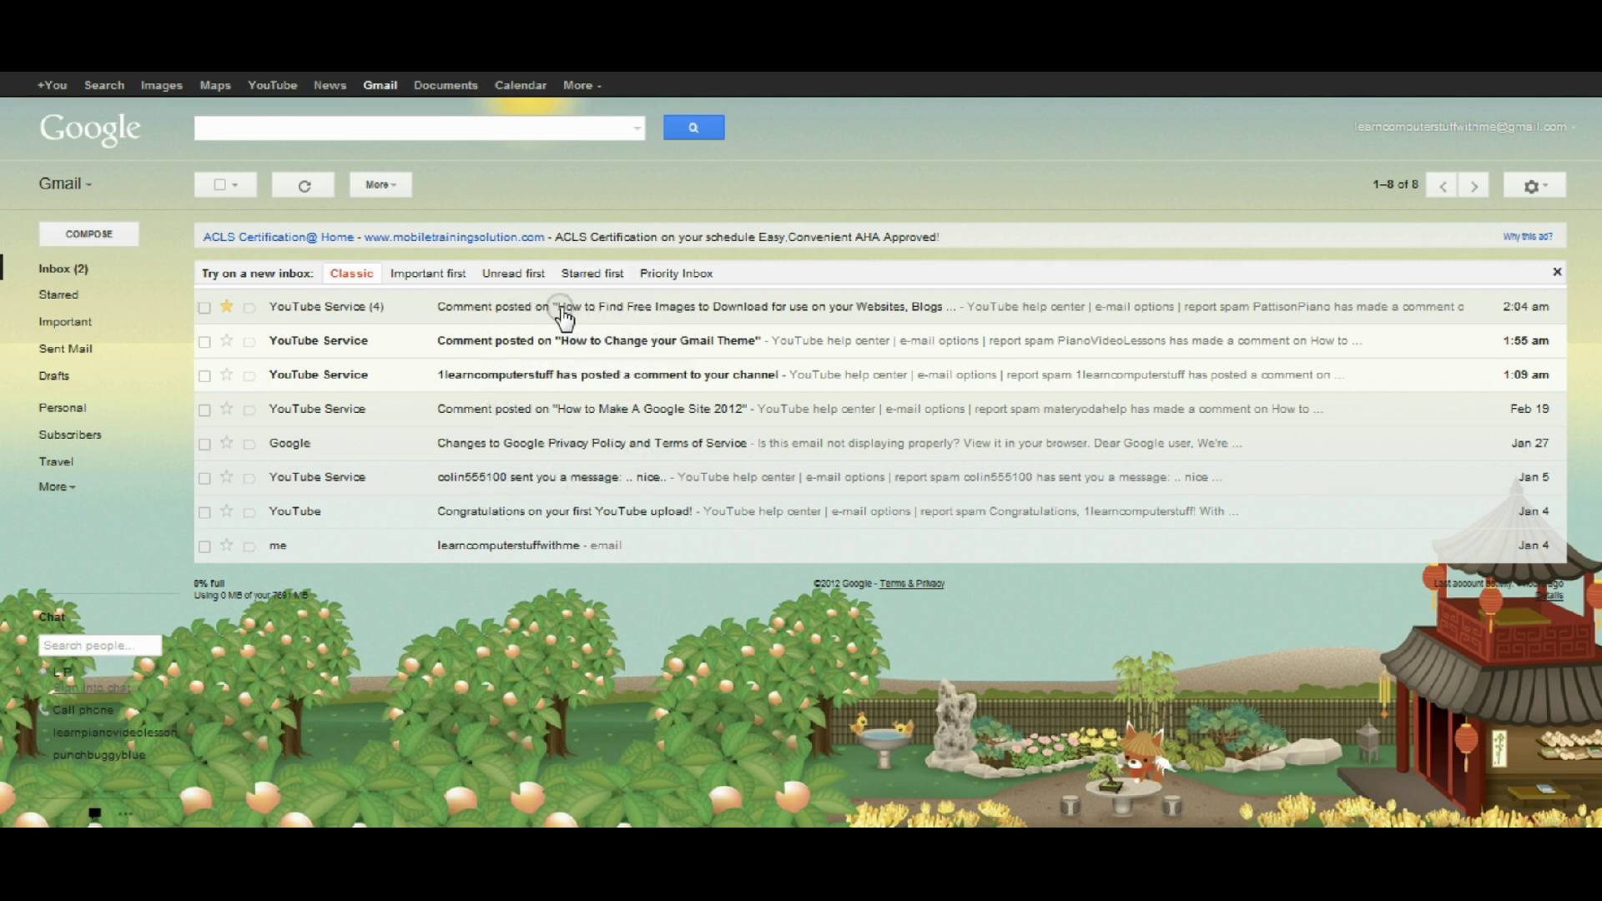
{"action": "left_click", "coordinate": [71, 442]}
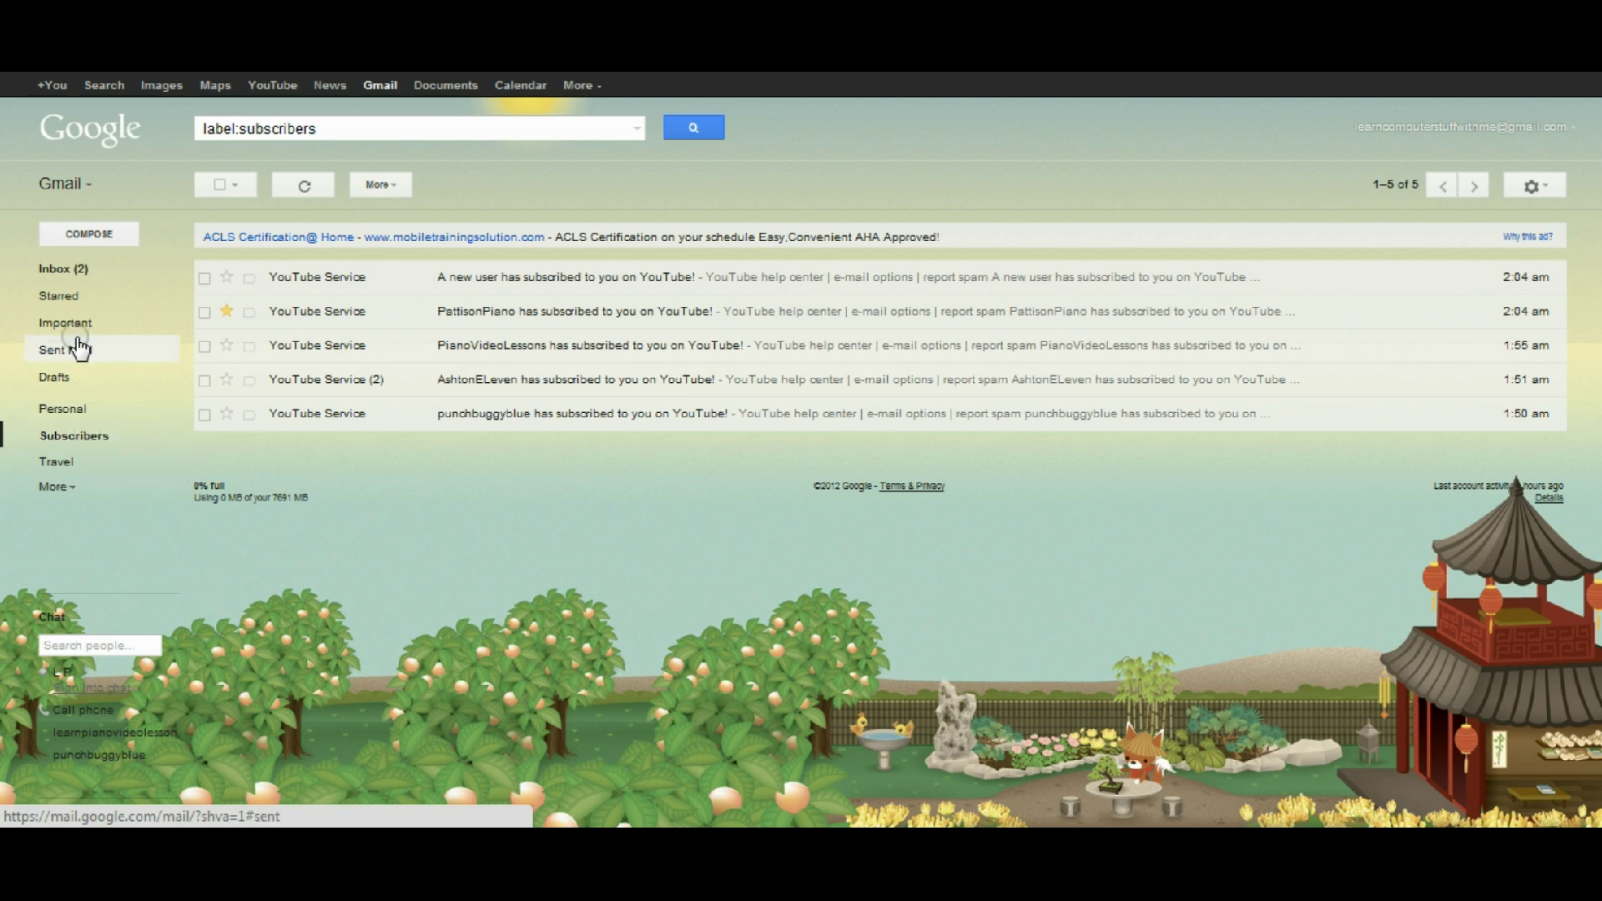
{"action": "left_click", "coordinate": [64, 271]}
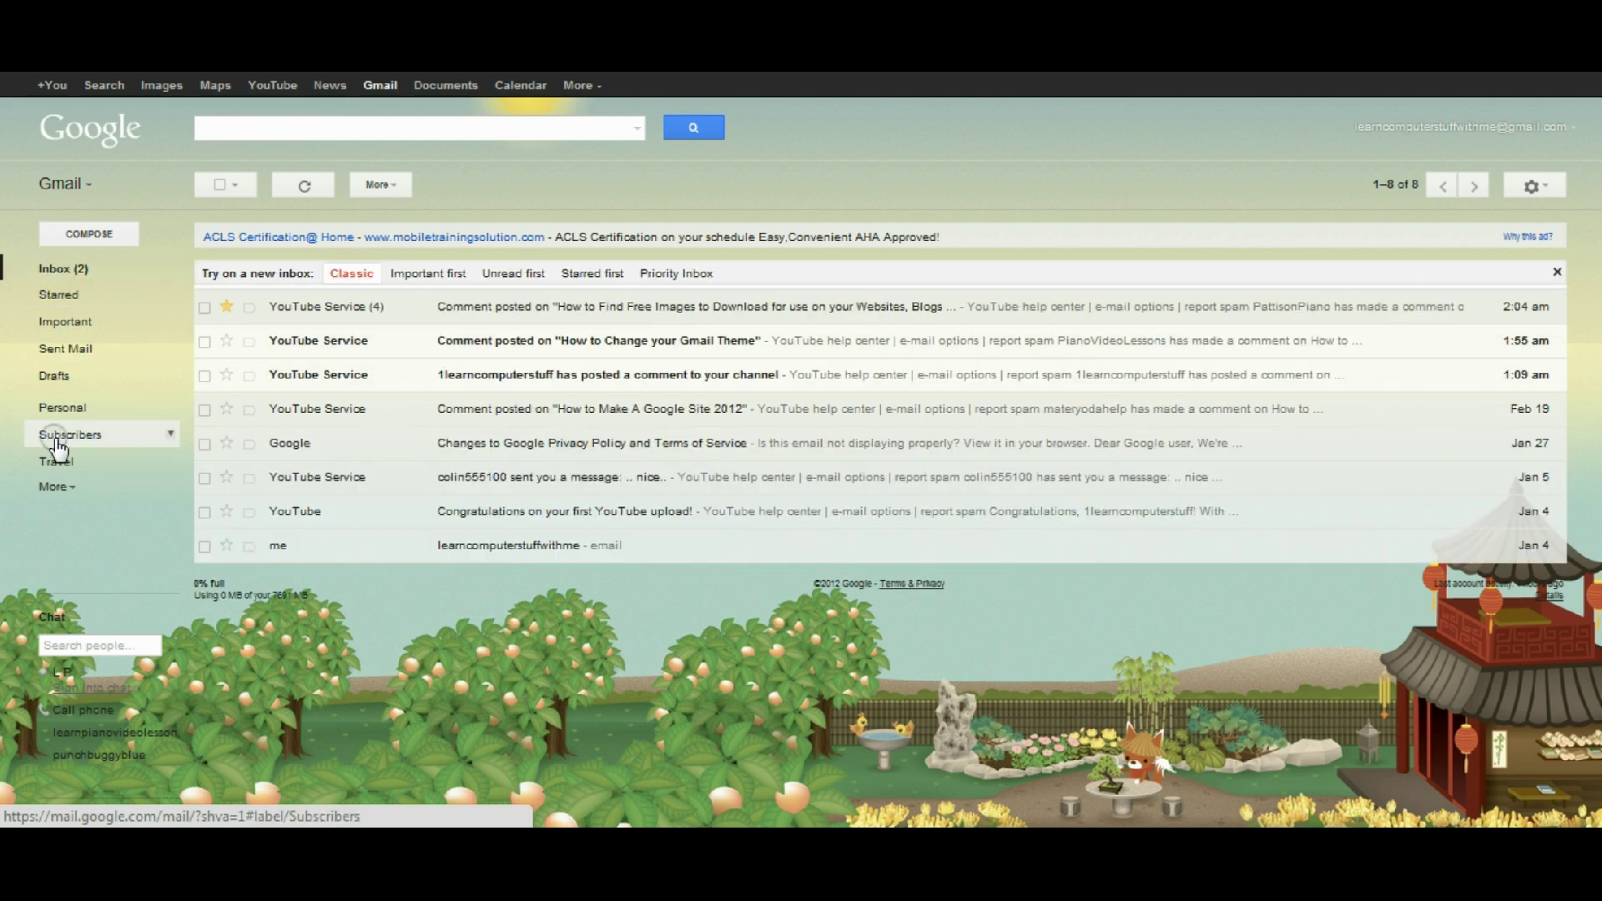
{"action": "left_click", "coordinate": [117, 434]}
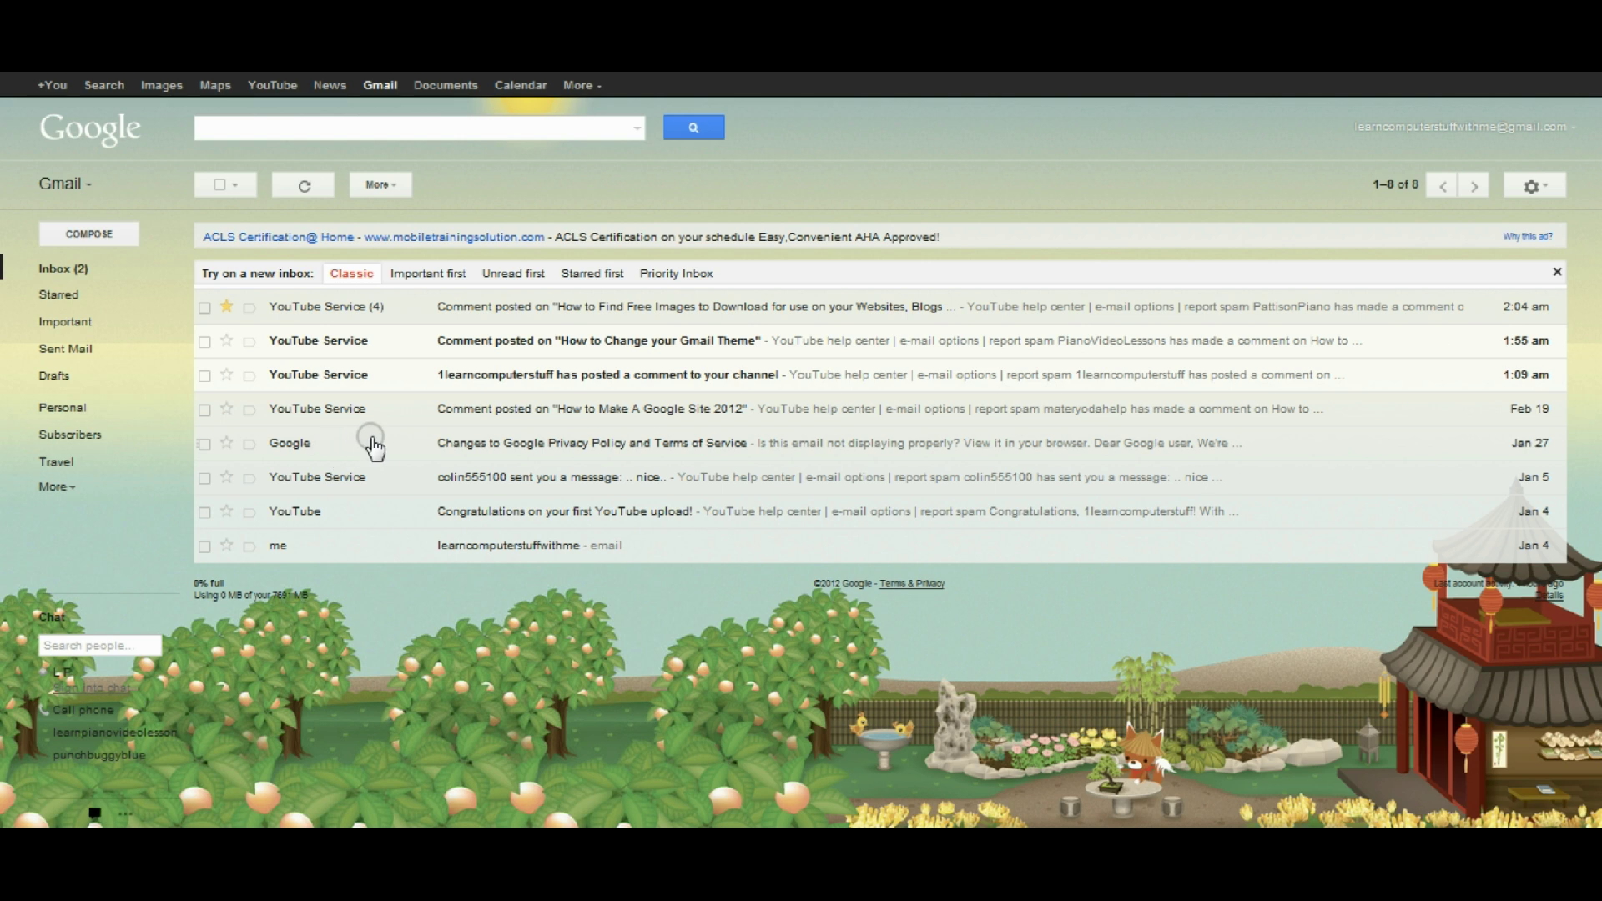
- Select the Google privacy-policy email and start a new label named Important Stuff
{"action": "left_click", "coordinate": [208, 445]}
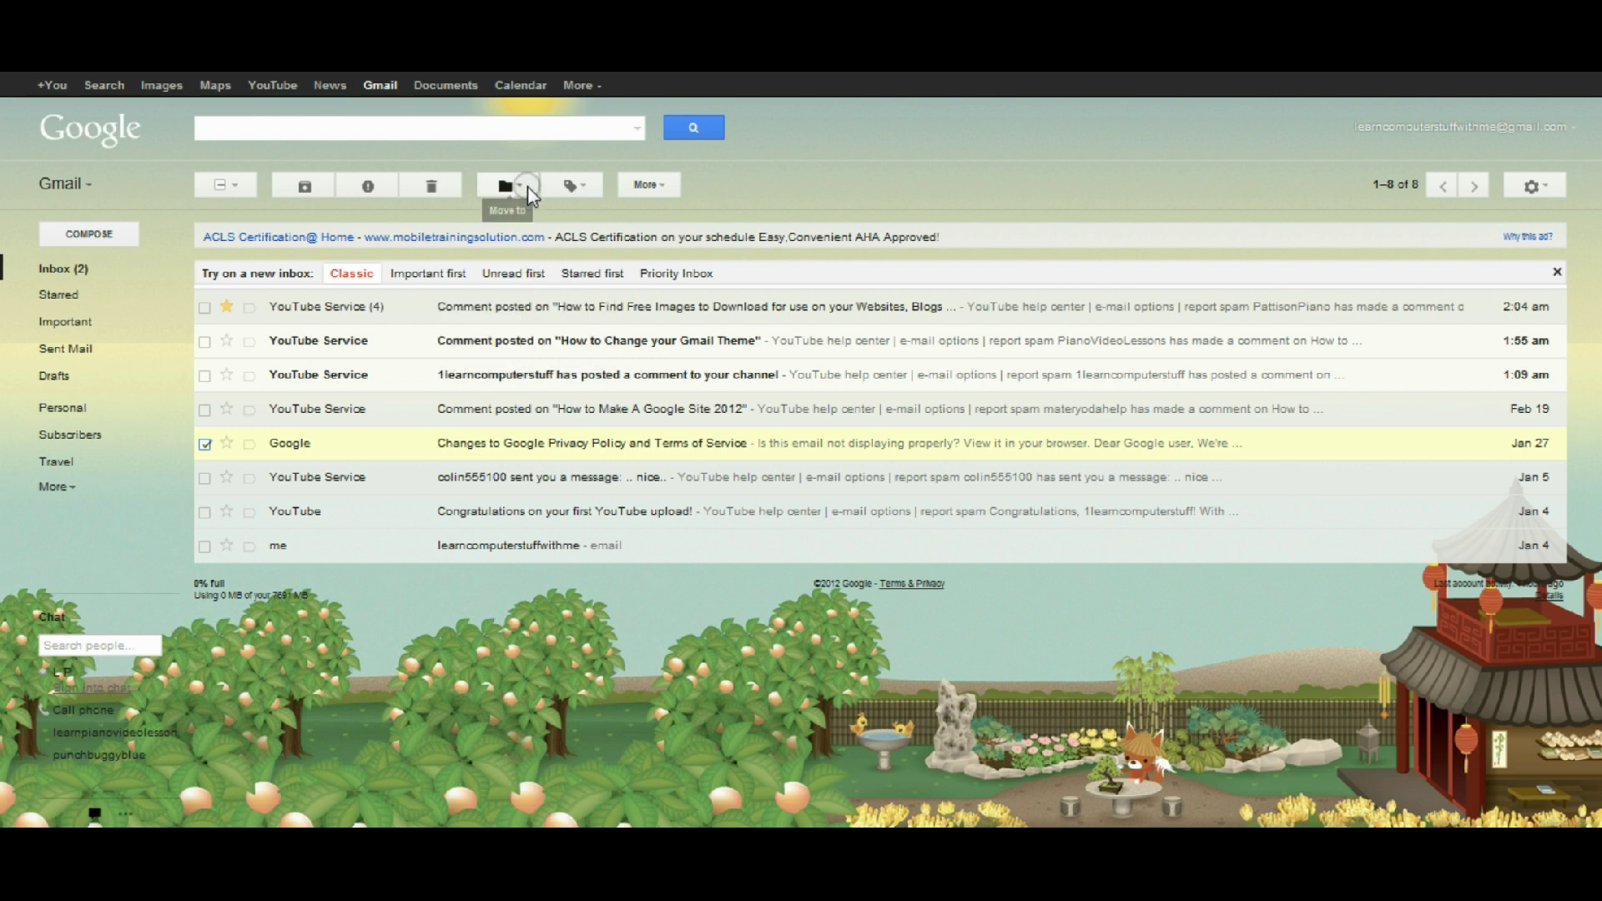
{"action": "left_click", "coordinate": [584, 185]}
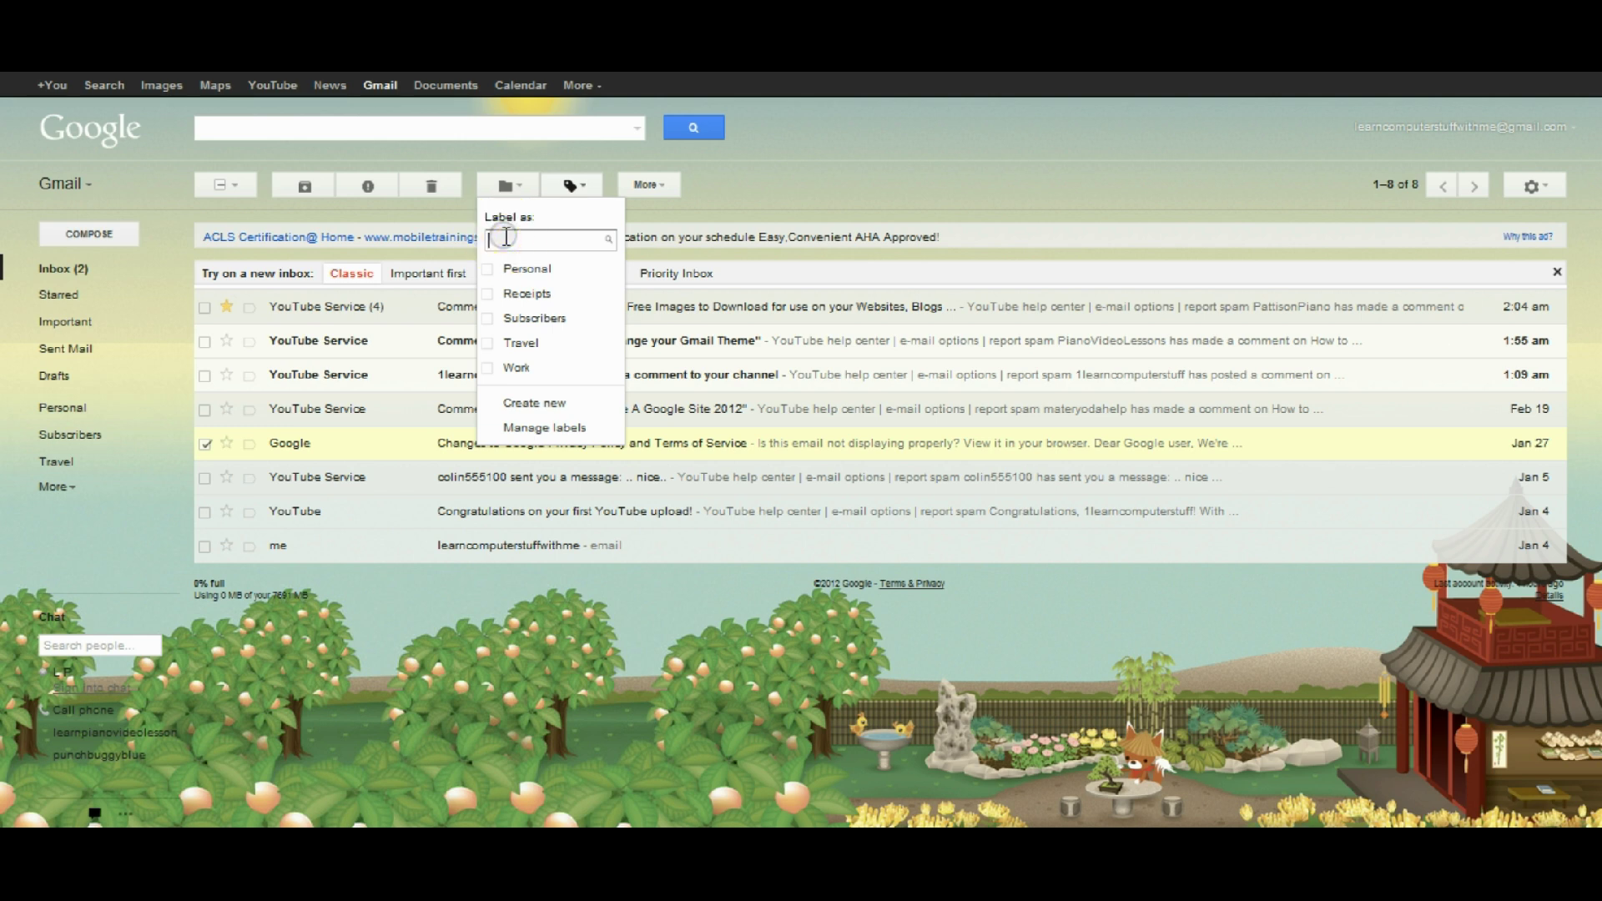
{"action": "type", "text": "Im"}
{"action": "key", "text": "BackSpace"}
{"action": "key", "text": "BackSpace"}
{"action": "type", "text": "Im"}
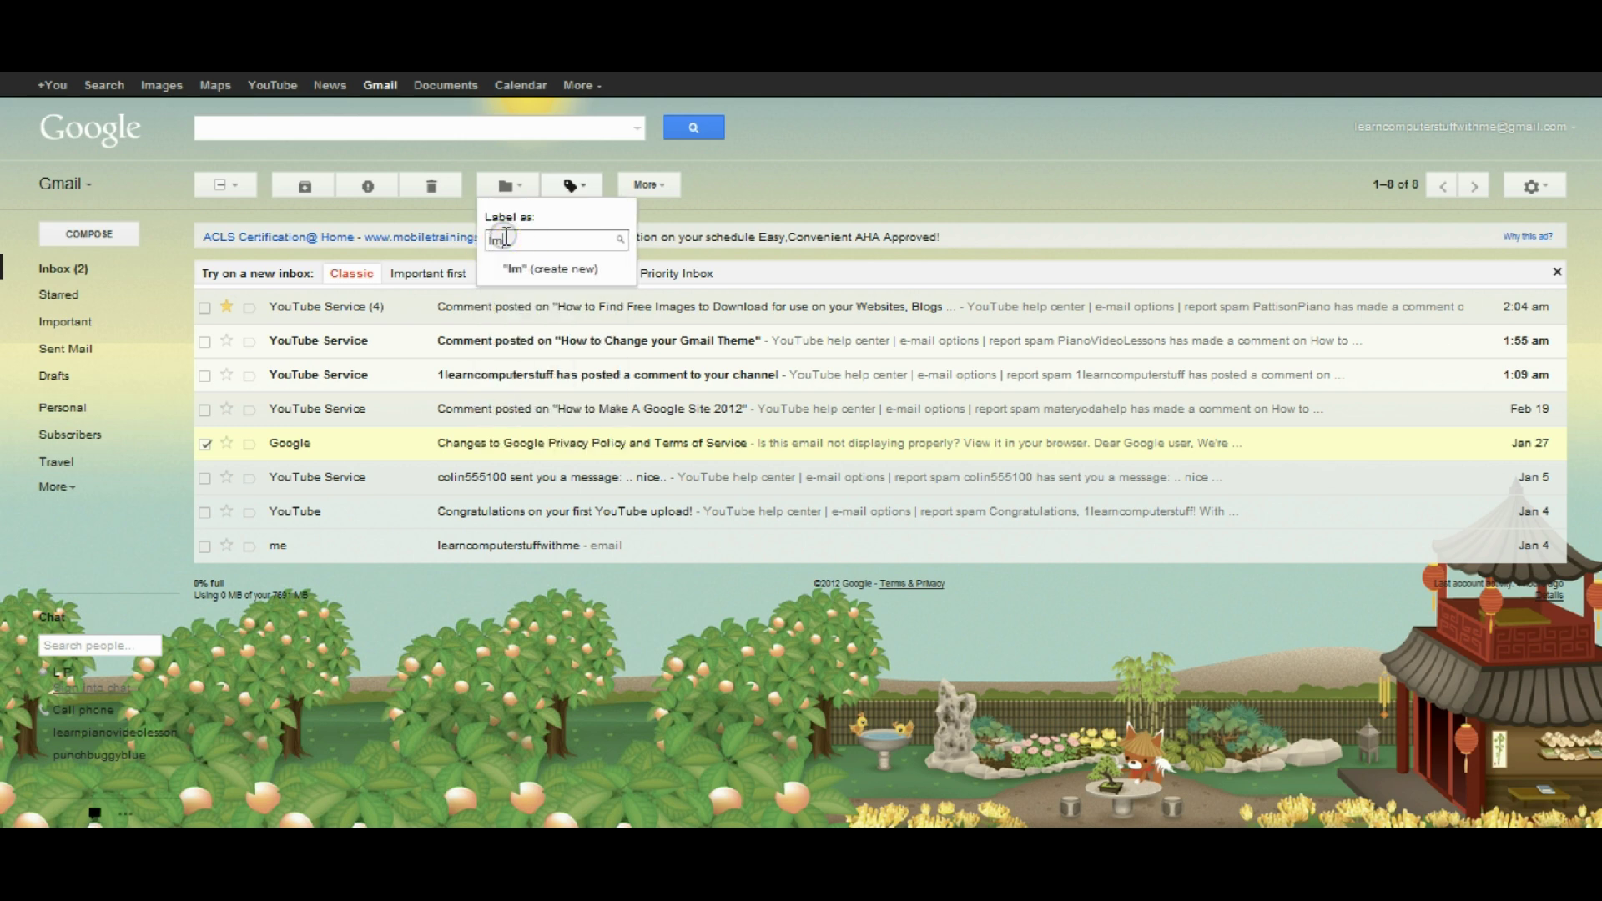
{"action": "type", "text": "portant Stuff"}
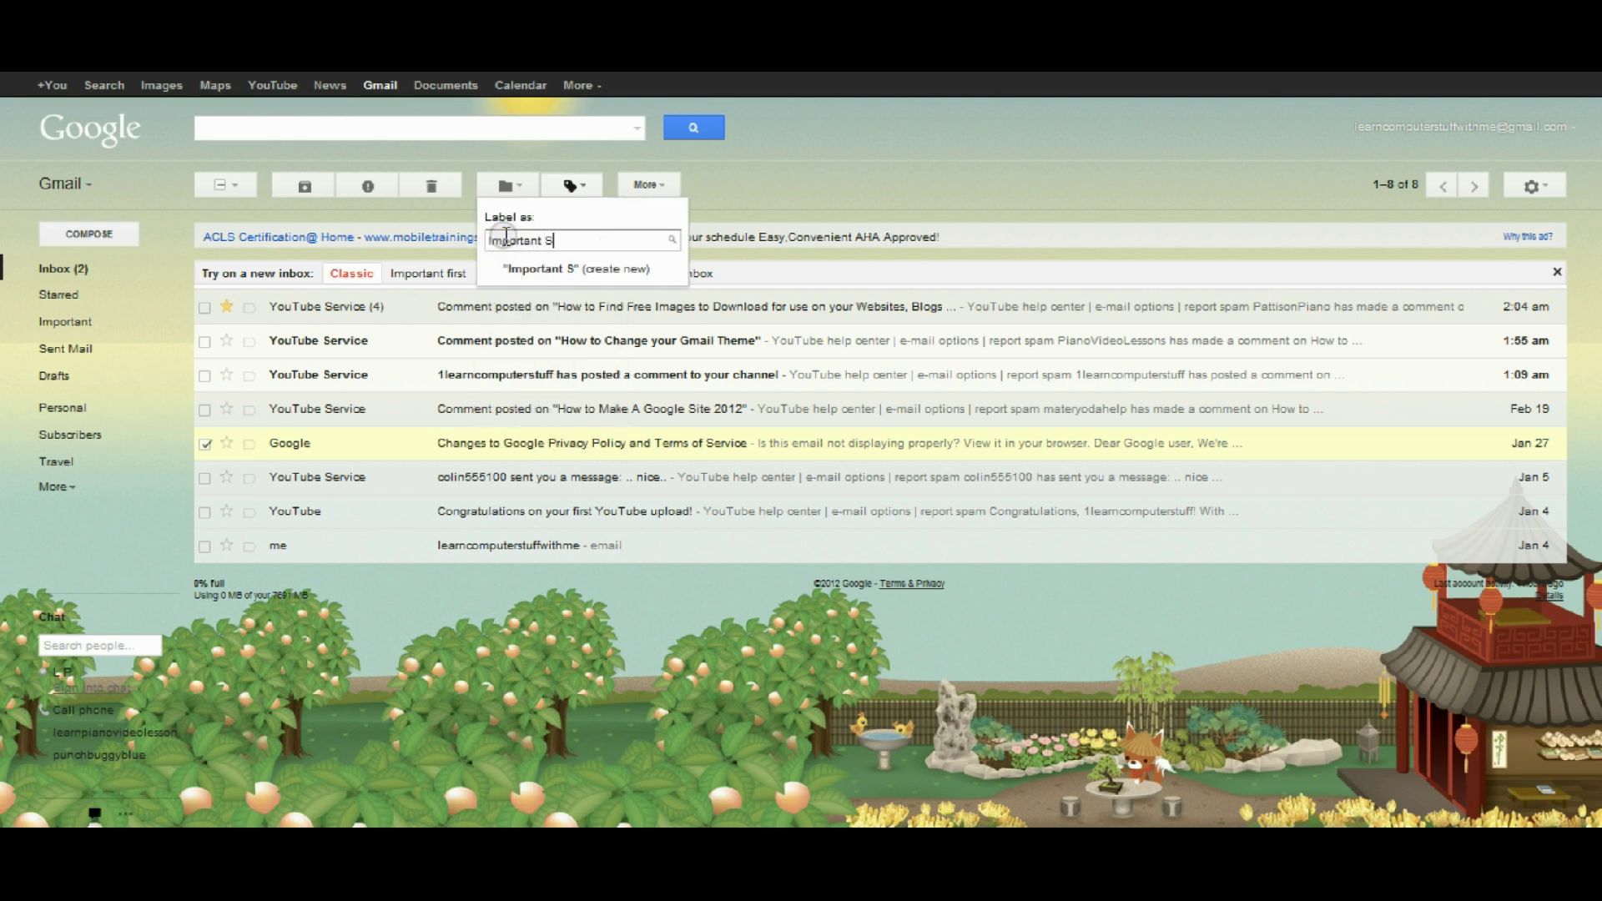
{"action": "left_click", "coordinate": [636, 269]}
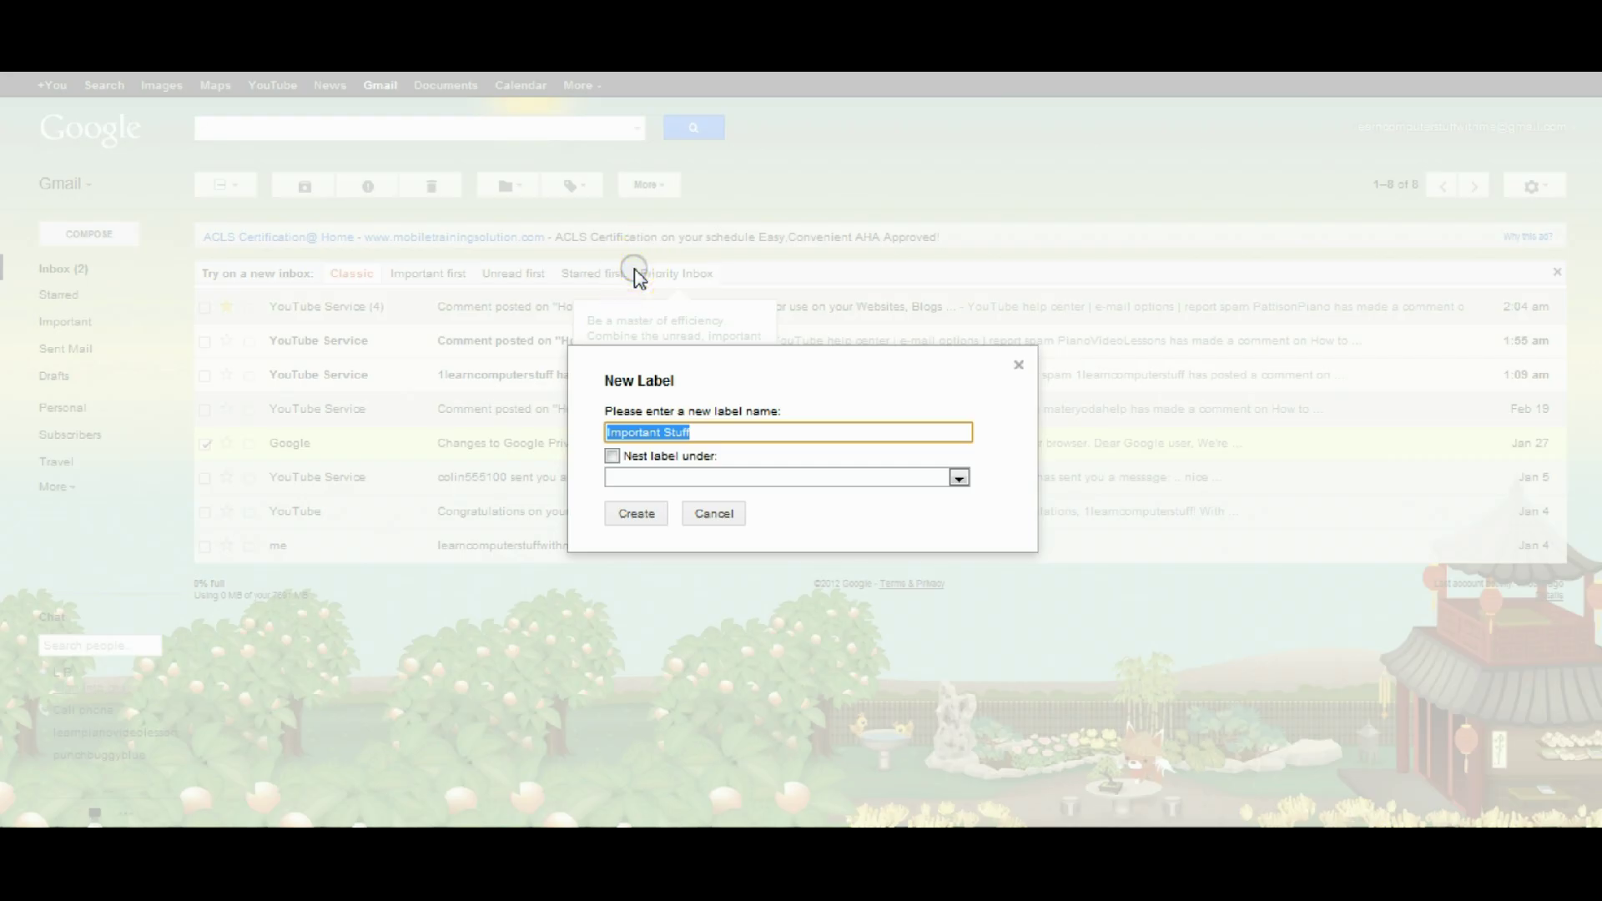
- Create the Important Stuff label on the Google email and colour it orange
{"action": "left_click", "coordinate": [617, 515]}
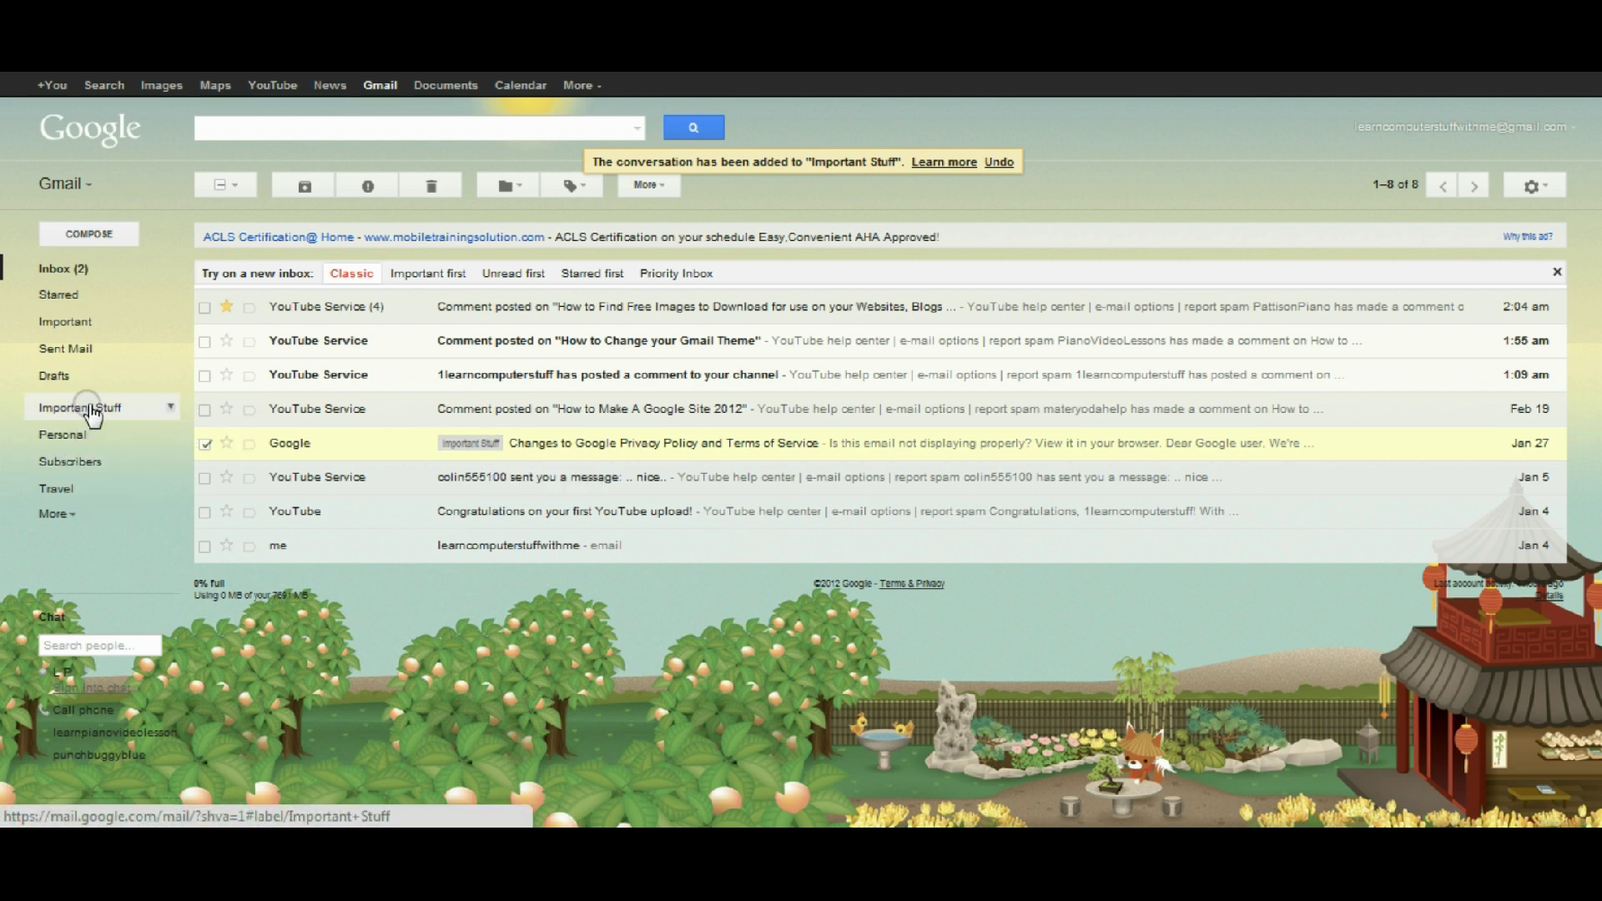
{"action": "left_click", "coordinate": [170, 408]}
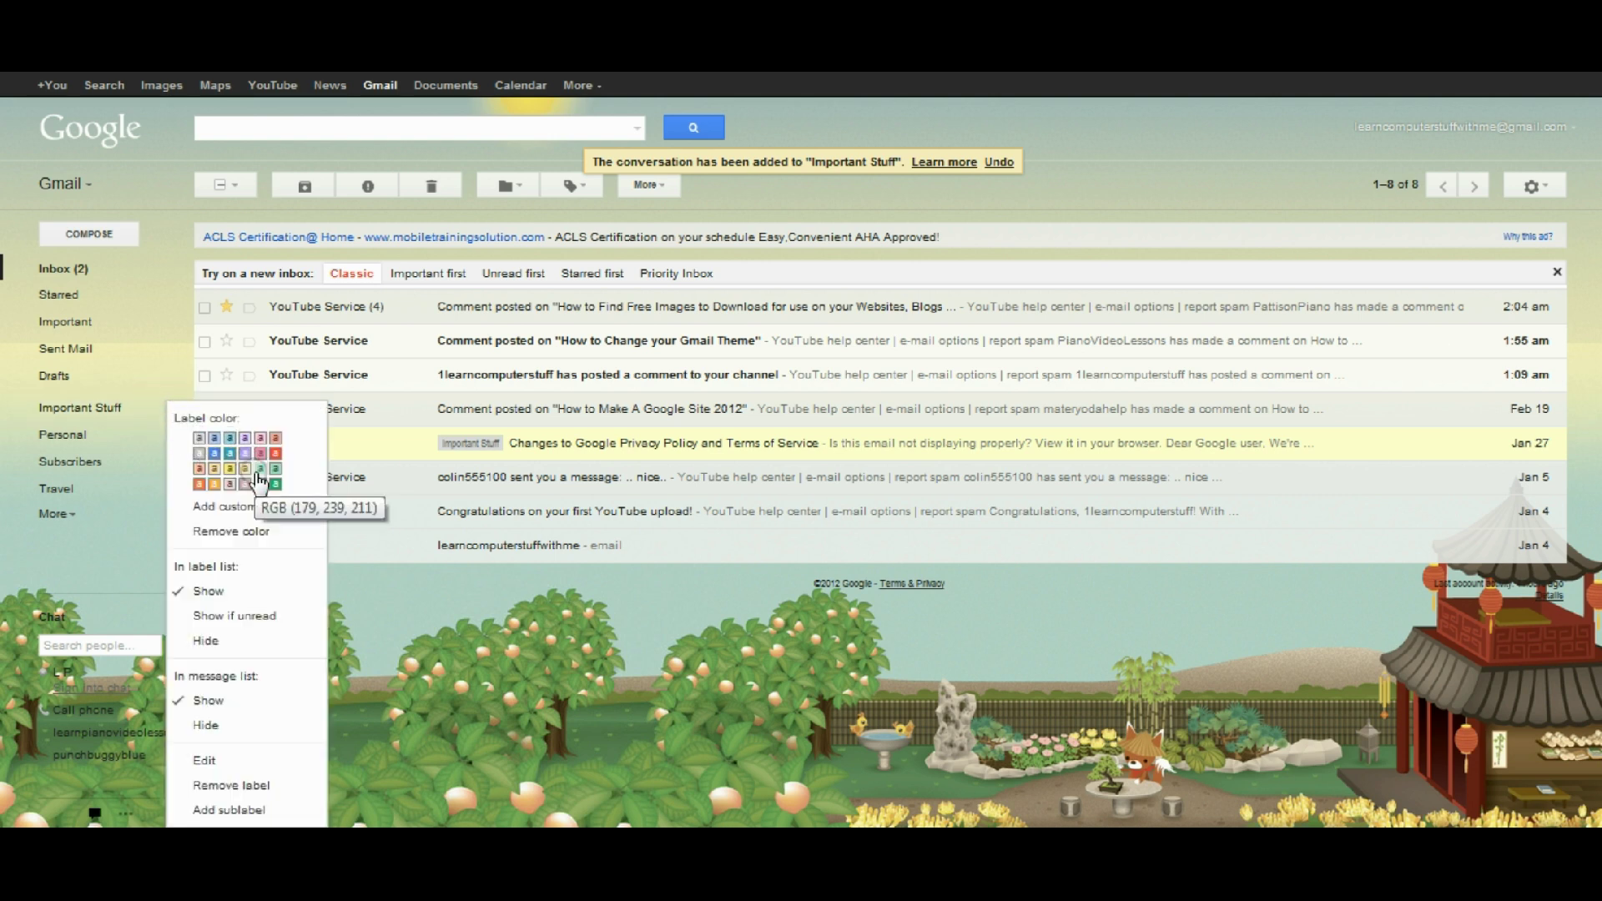
{"action": "left_click", "coordinate": [200, 484]}
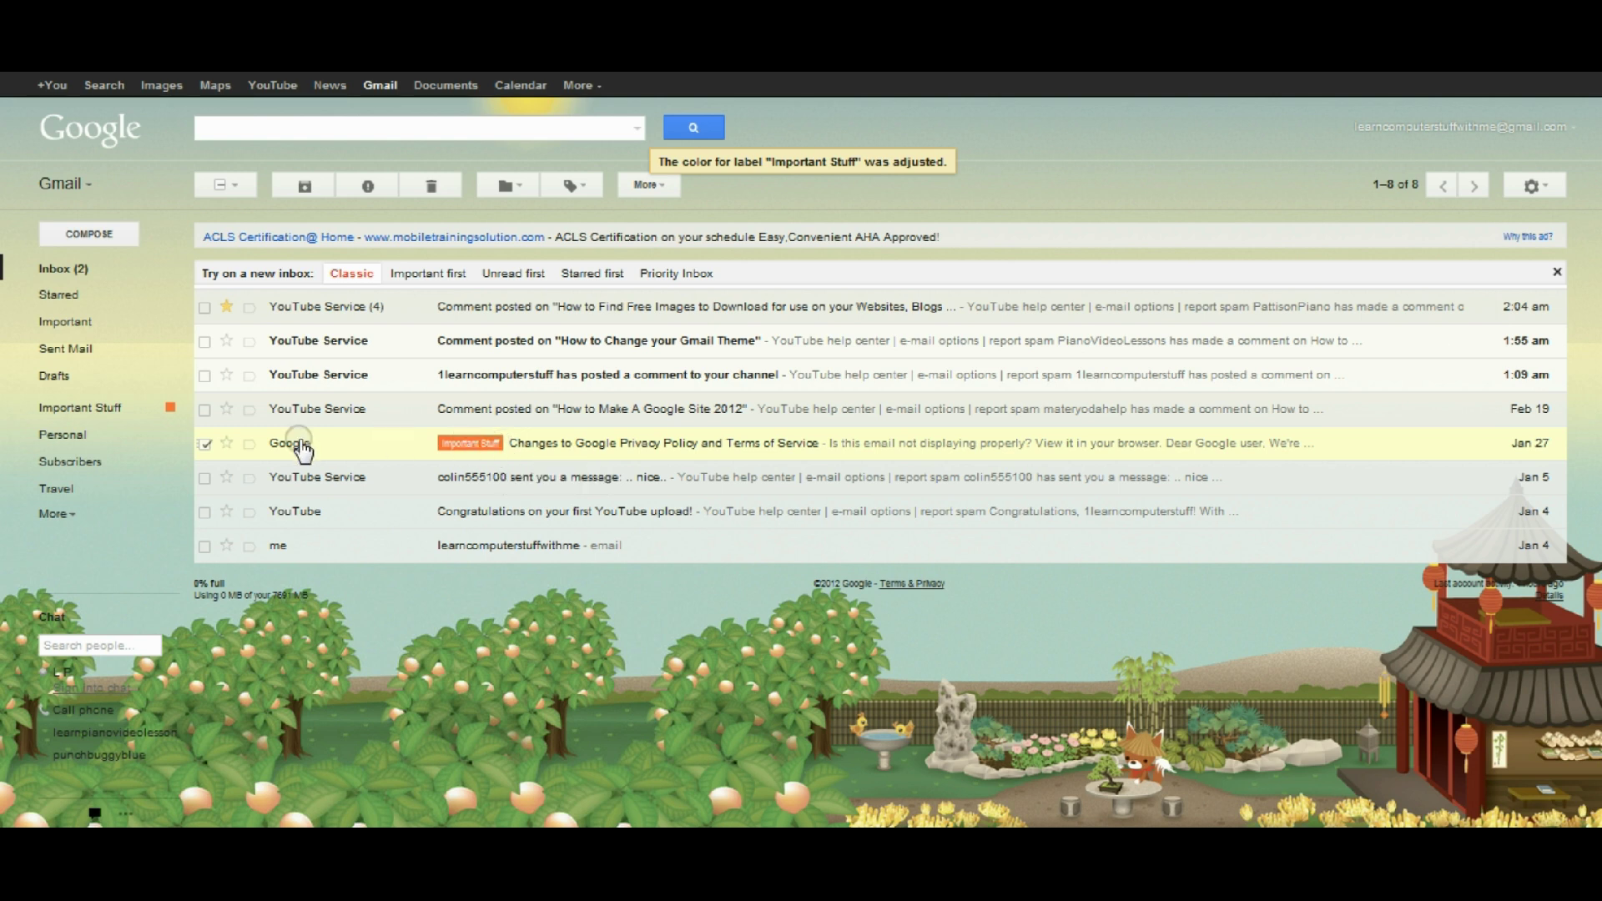
{"action": "left_click", "coordinate": [75, 412]}
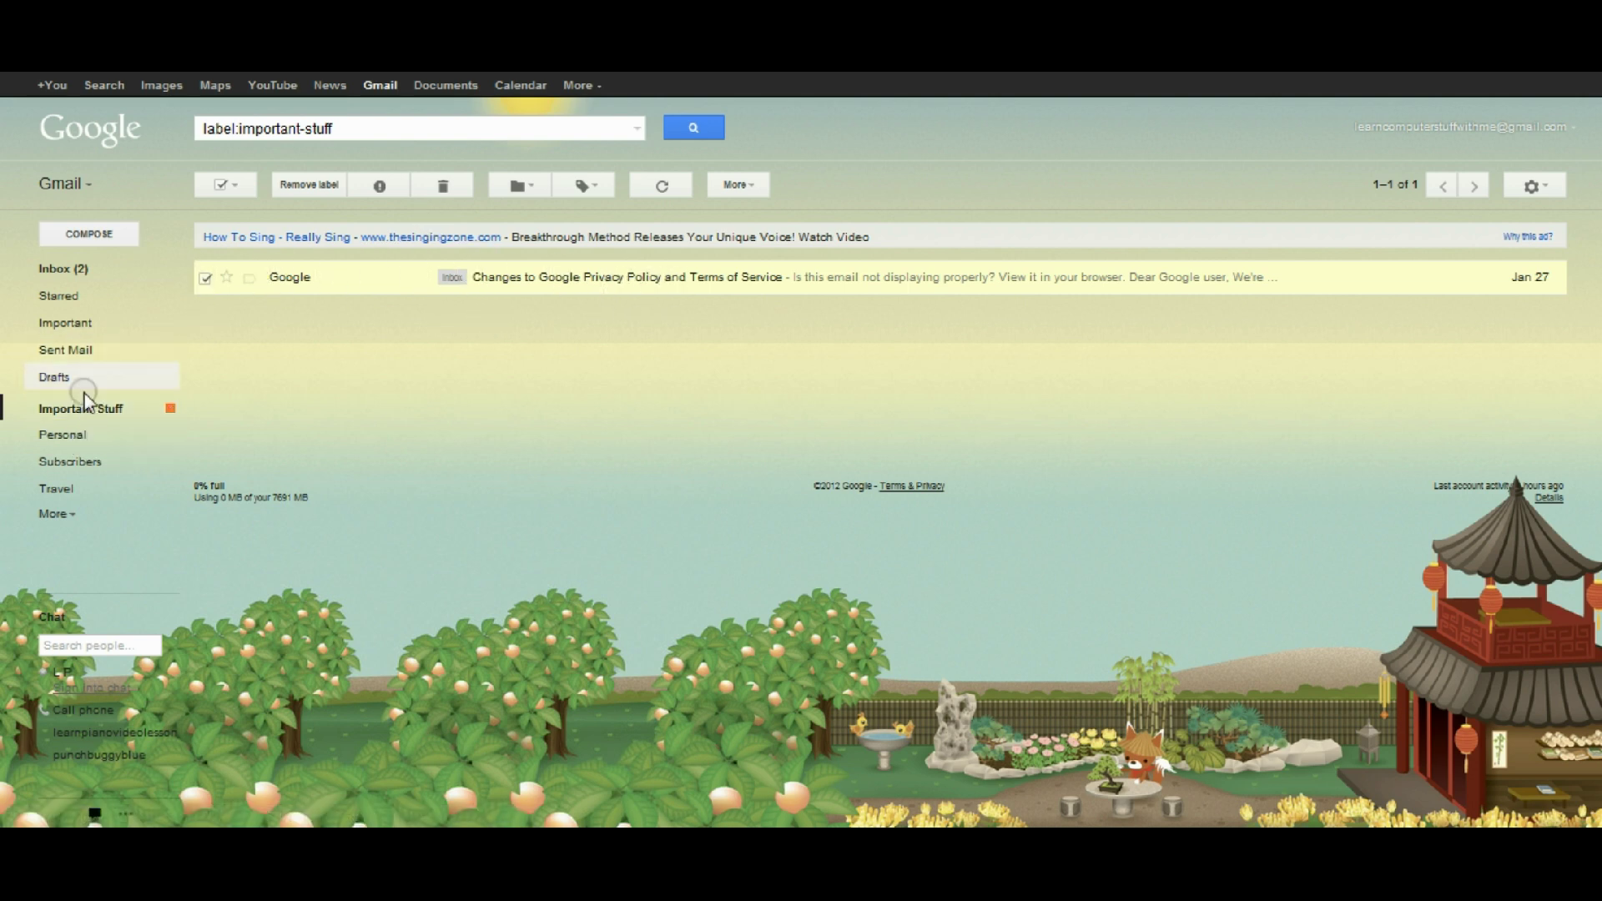
{"action": "left_click", "coordinate": [52, 269]}
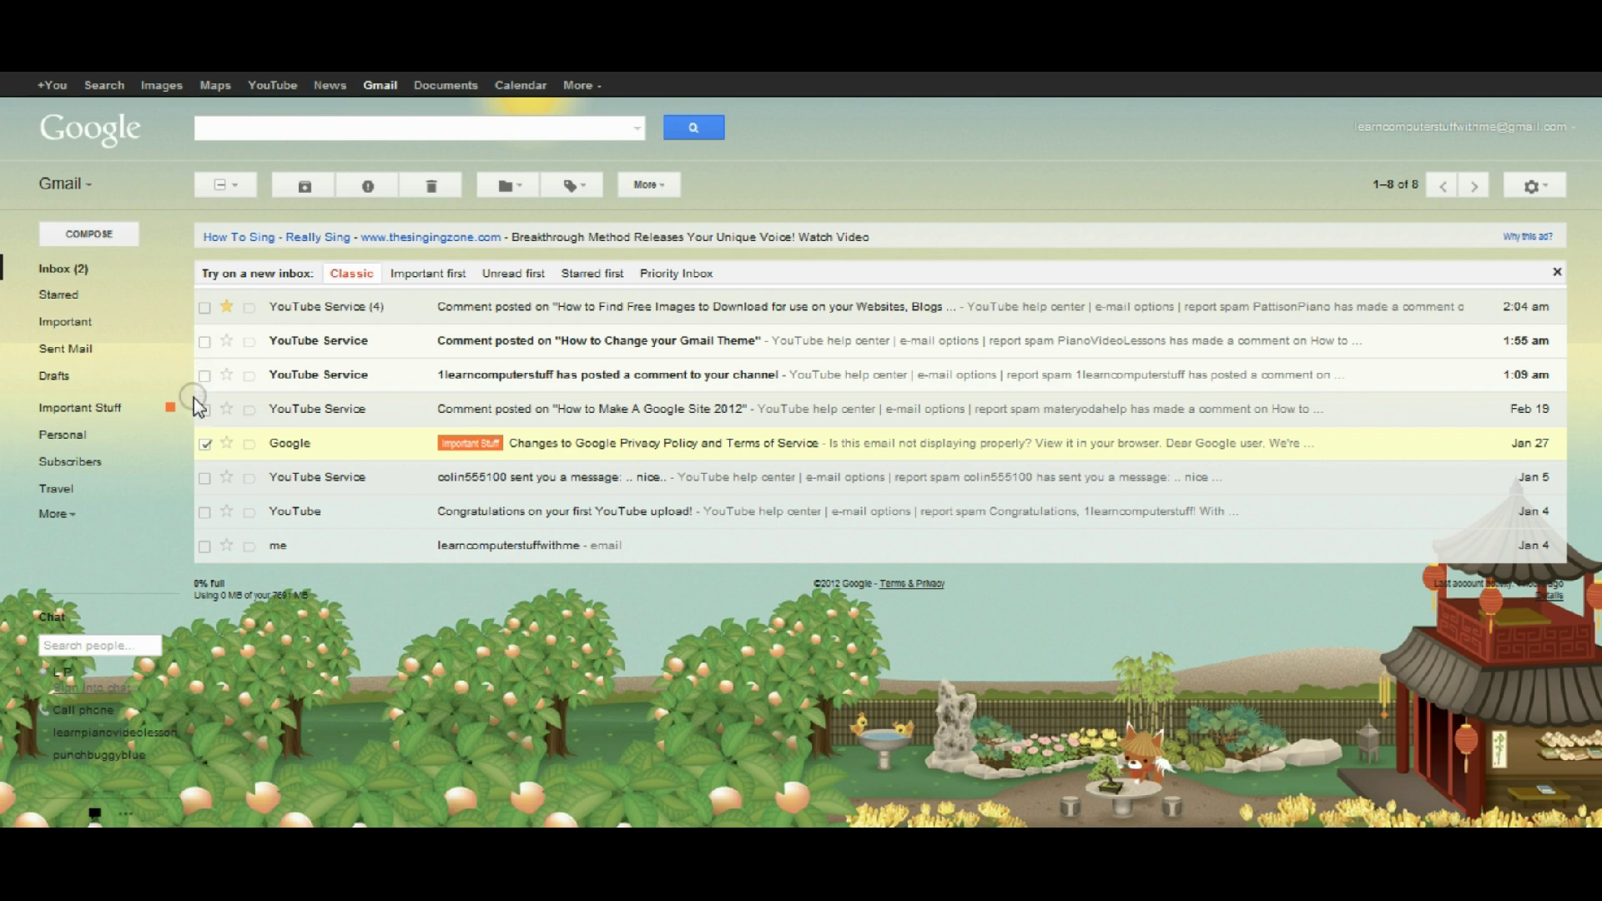
- Move the Feb 19 YouTube comment email into Important Stuff, leaving 7 inbox conversations
{"action": "left_click", "coordinate": [205, 445]}
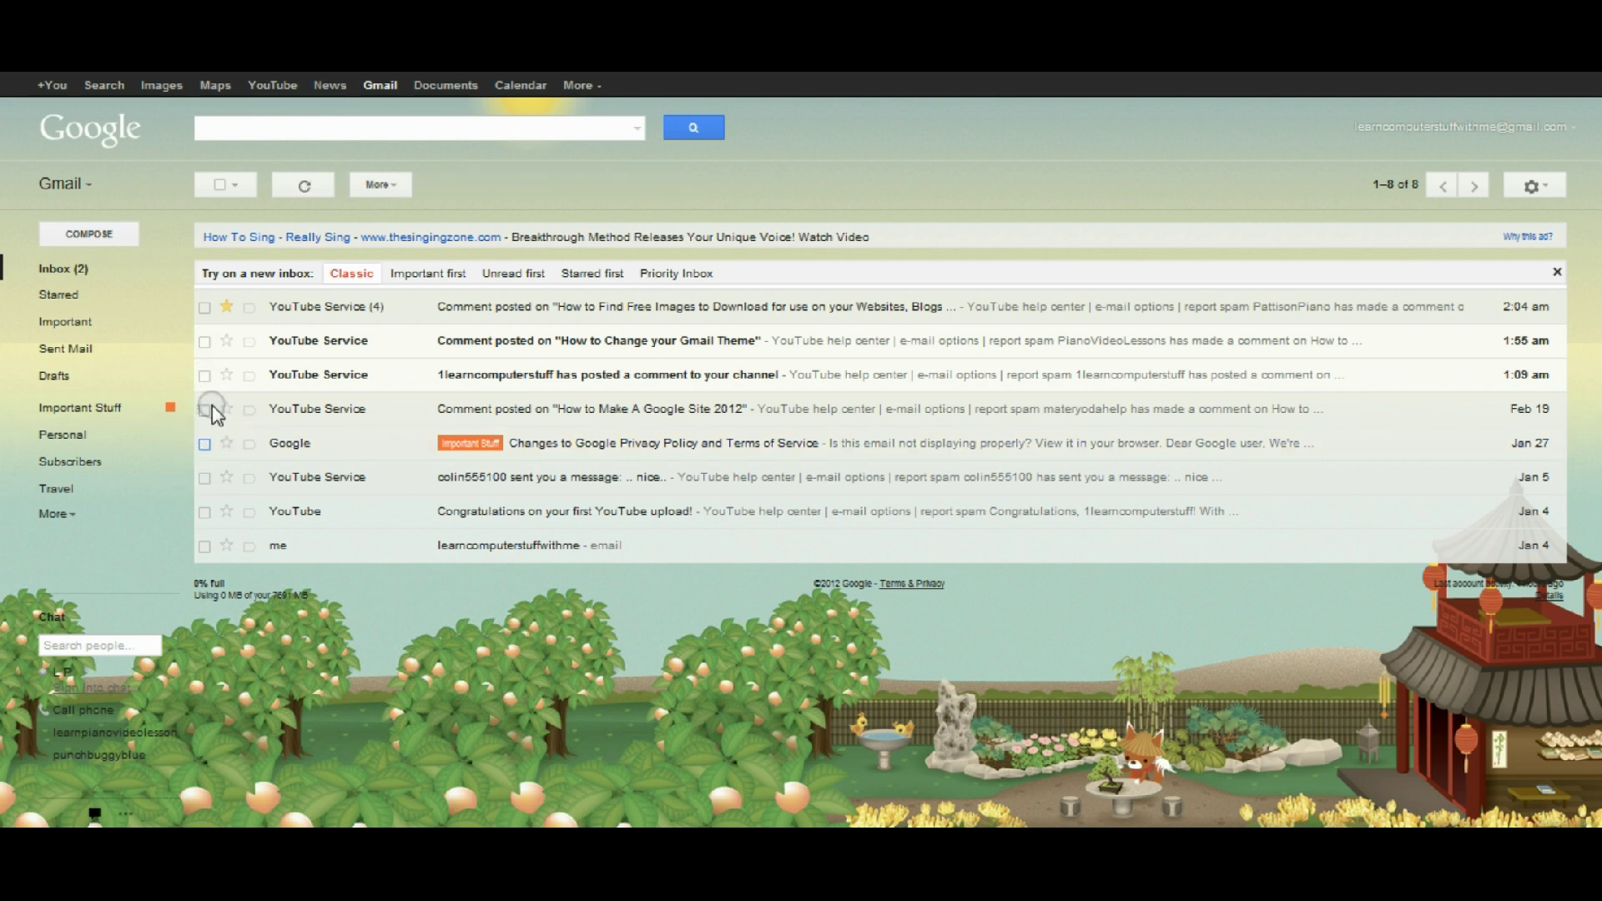
{"action": "left_click", "coordinate": [205, 409]}
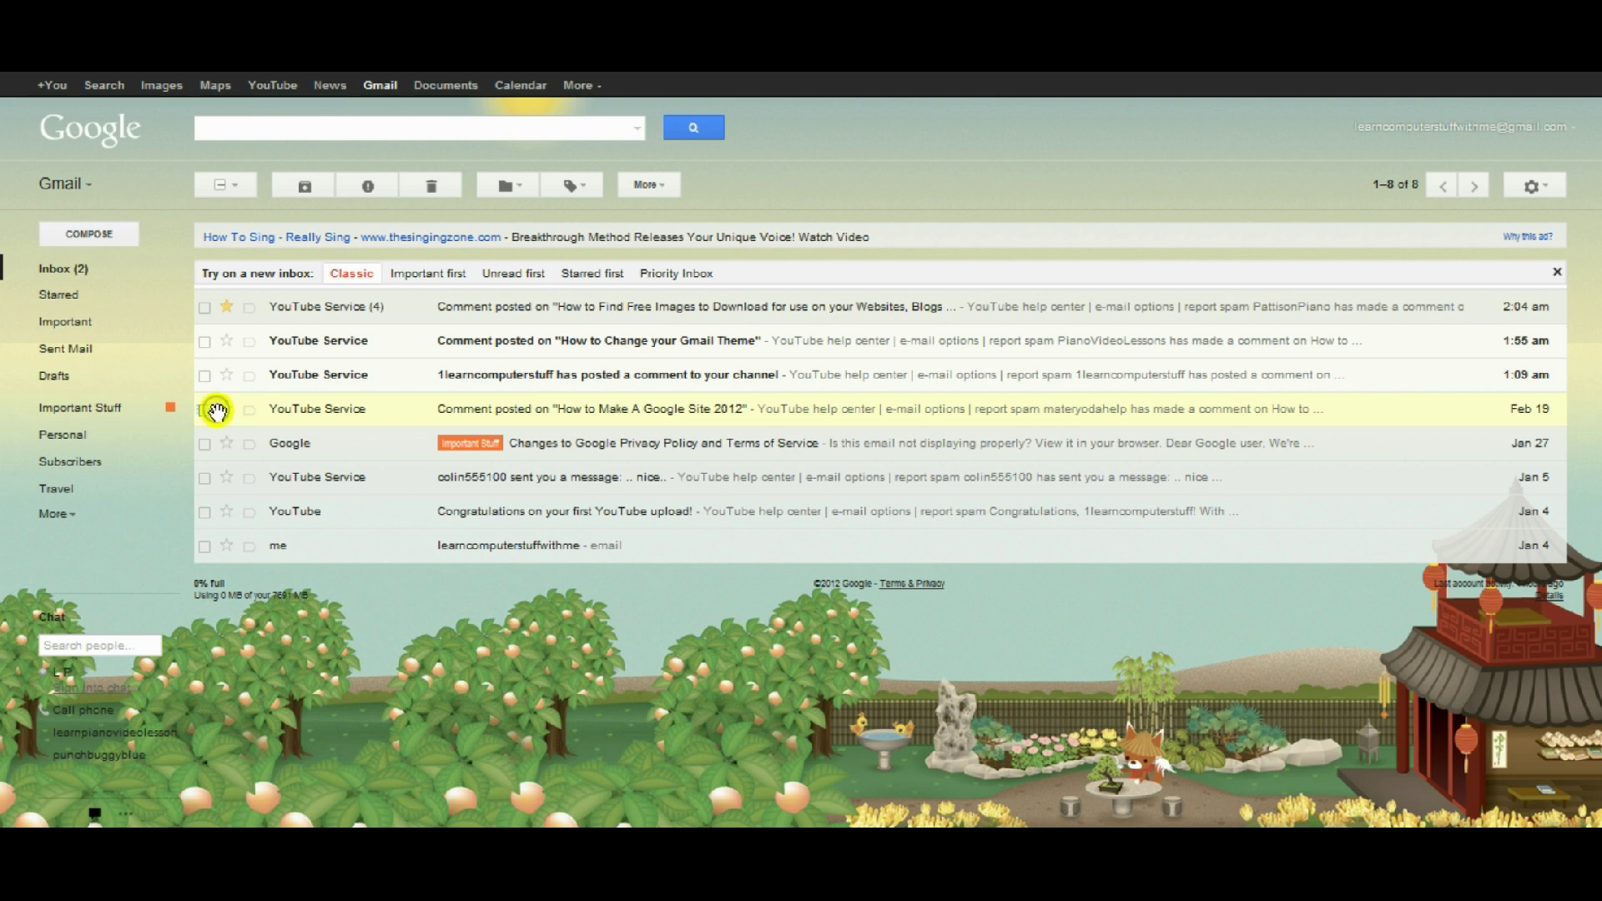
{"action": "left_click_drag", "start_coordinate": [215, 410], "coordinate": [75, 408]}
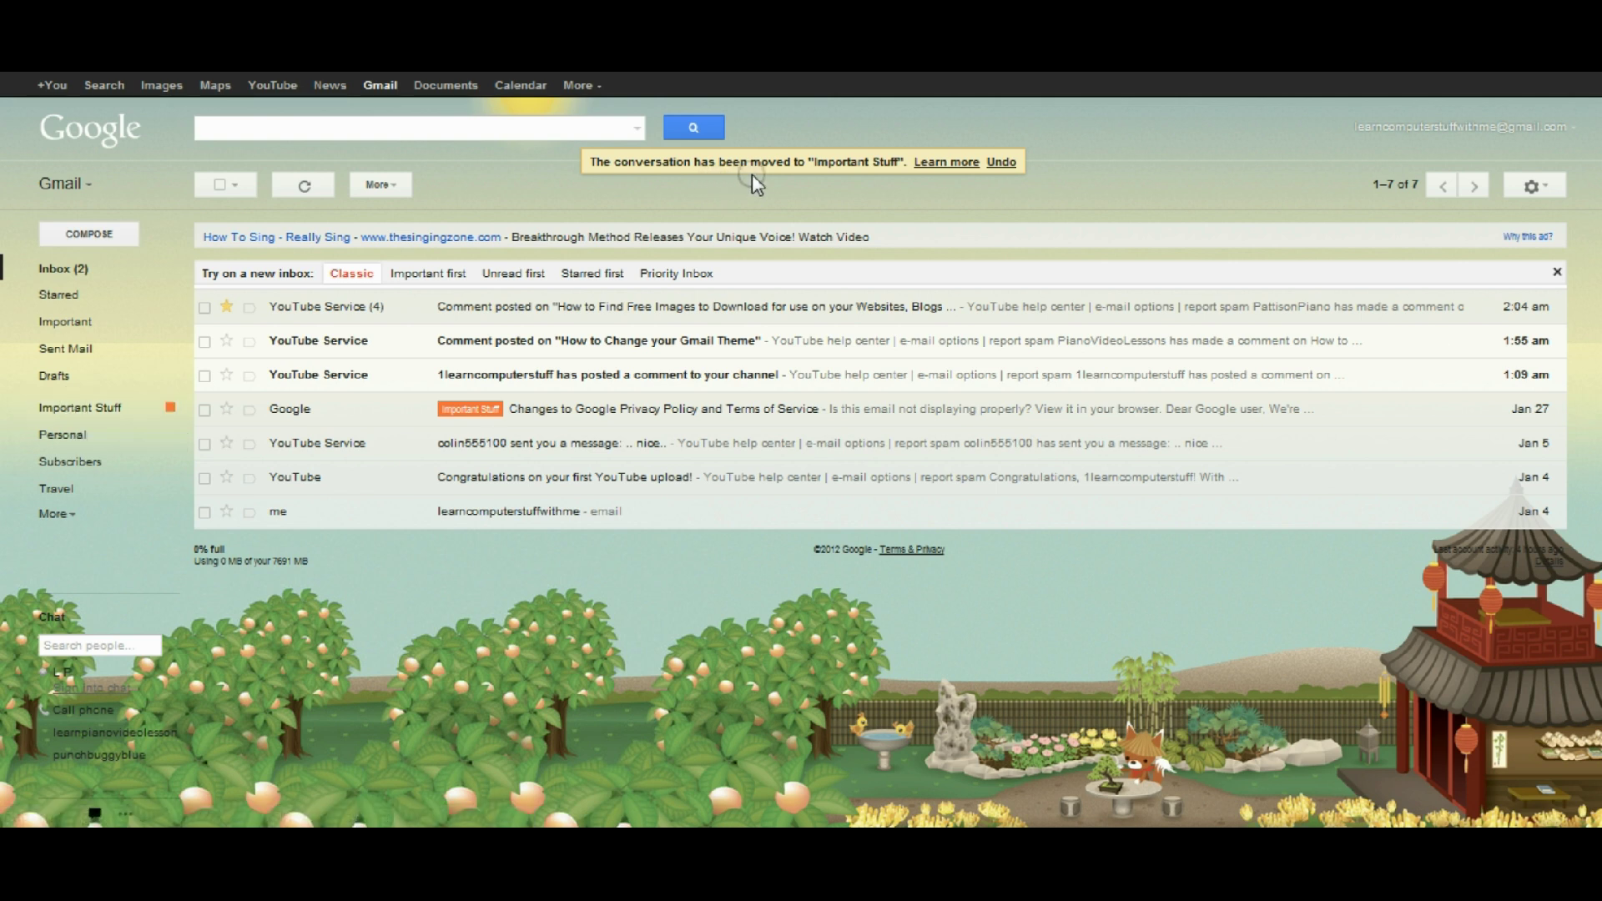
- Undo the move to restore the Feb 19 Google Site comment email to the 8-conversation inbox
{"action": "left_click", "coordinate": [1005, 167]}
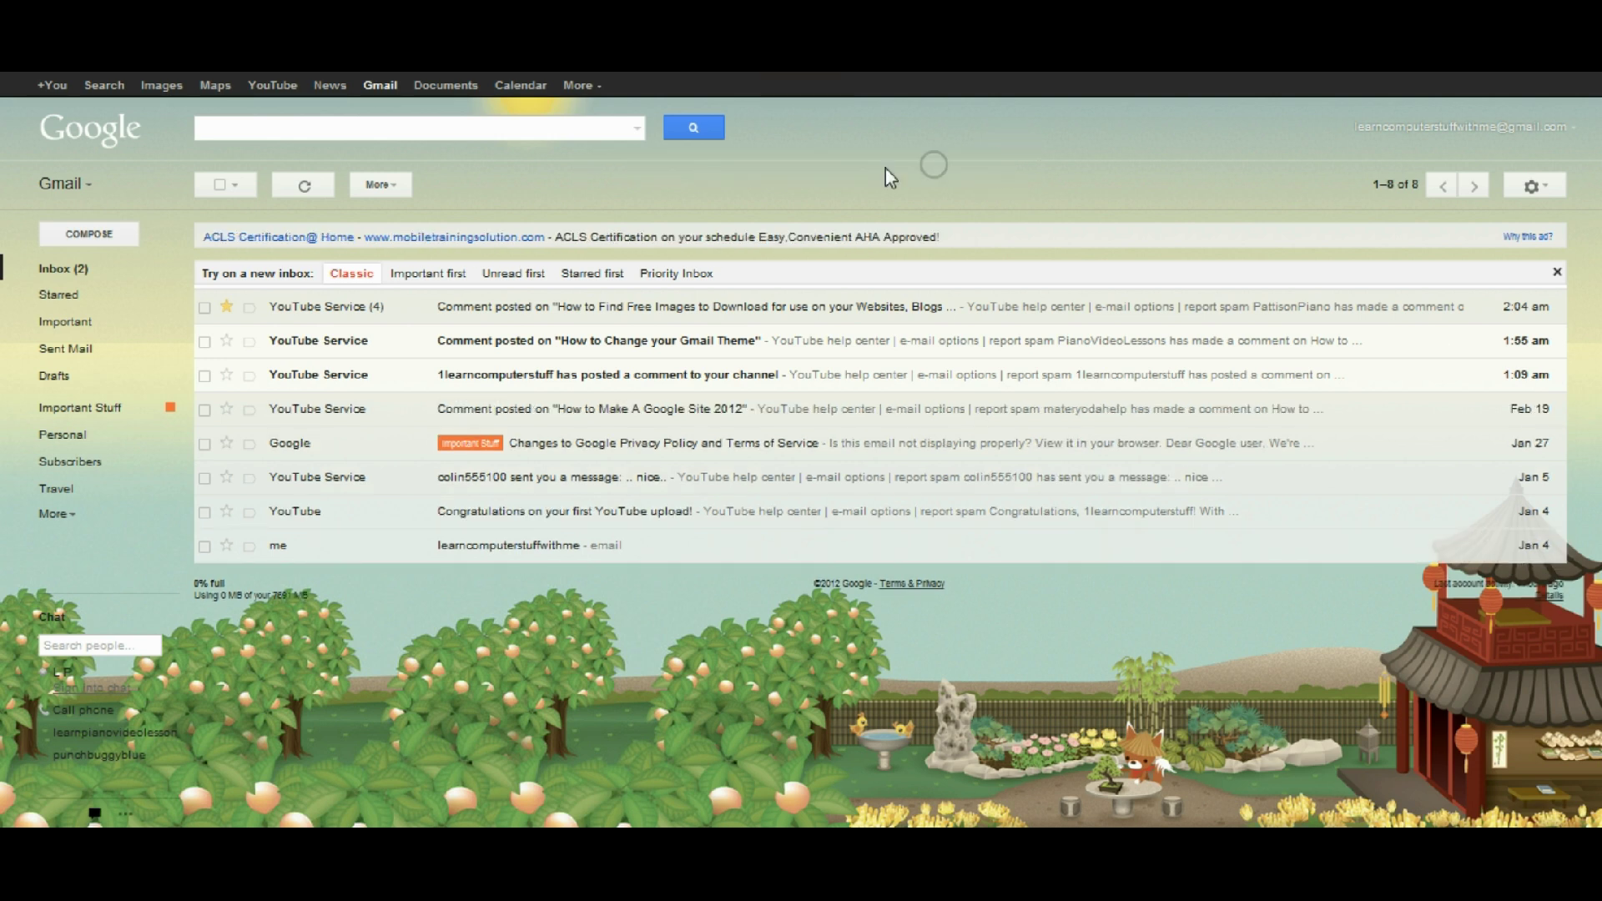
{"action": "left_click", "coordinate": [204, 341]}
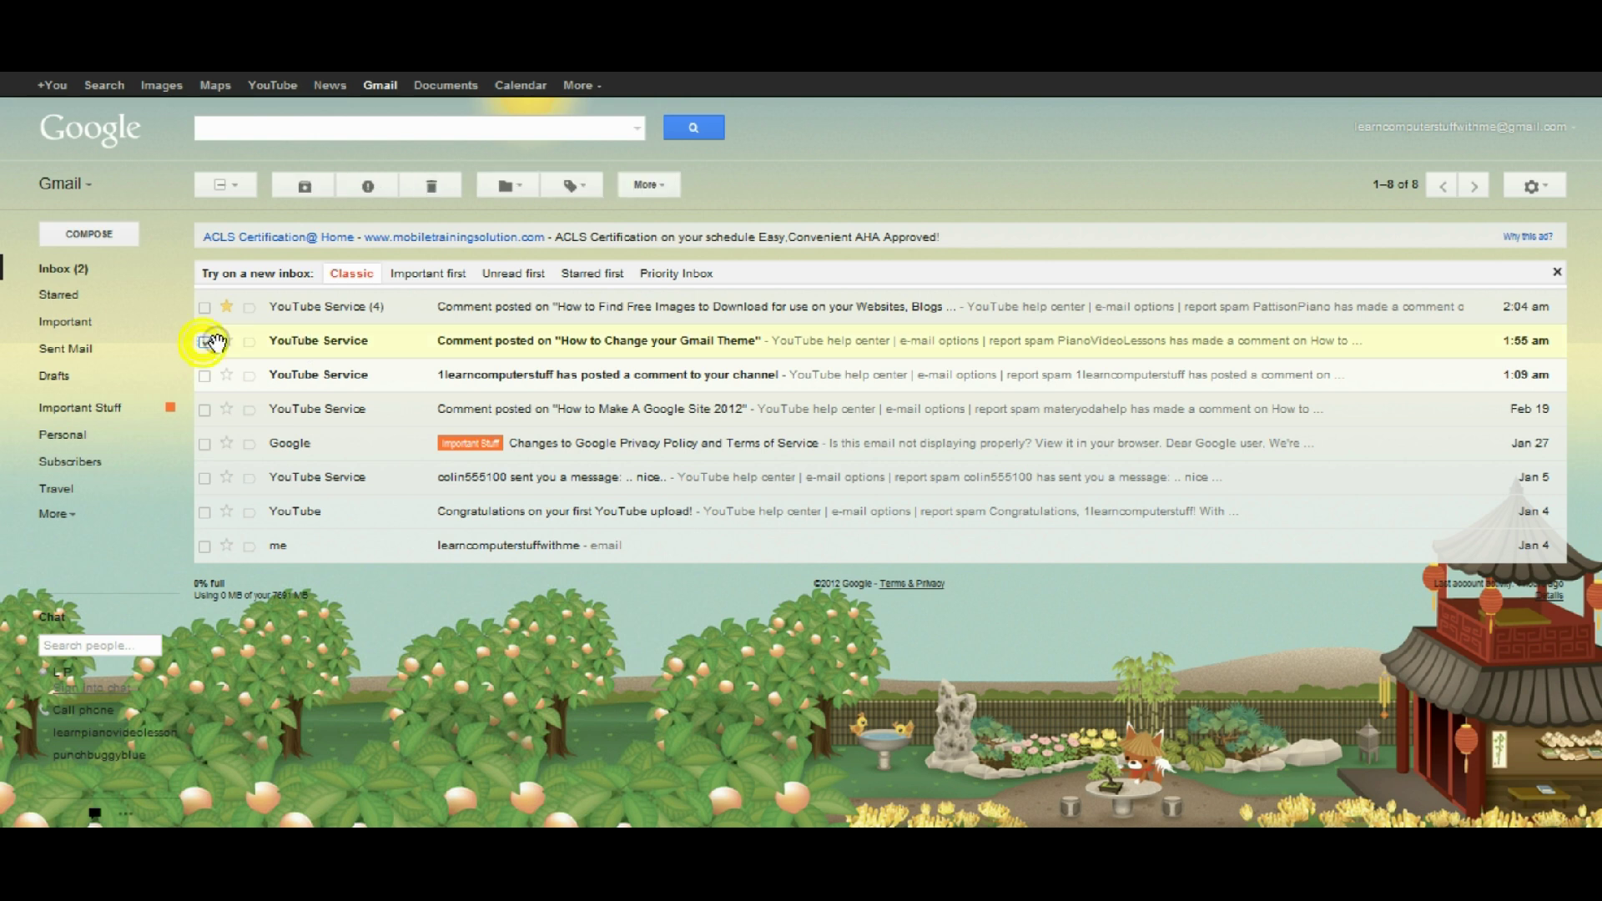
{"action": "left_click_drag", "start_coordinate": [217, 342], "coordinate": [261, 348]}
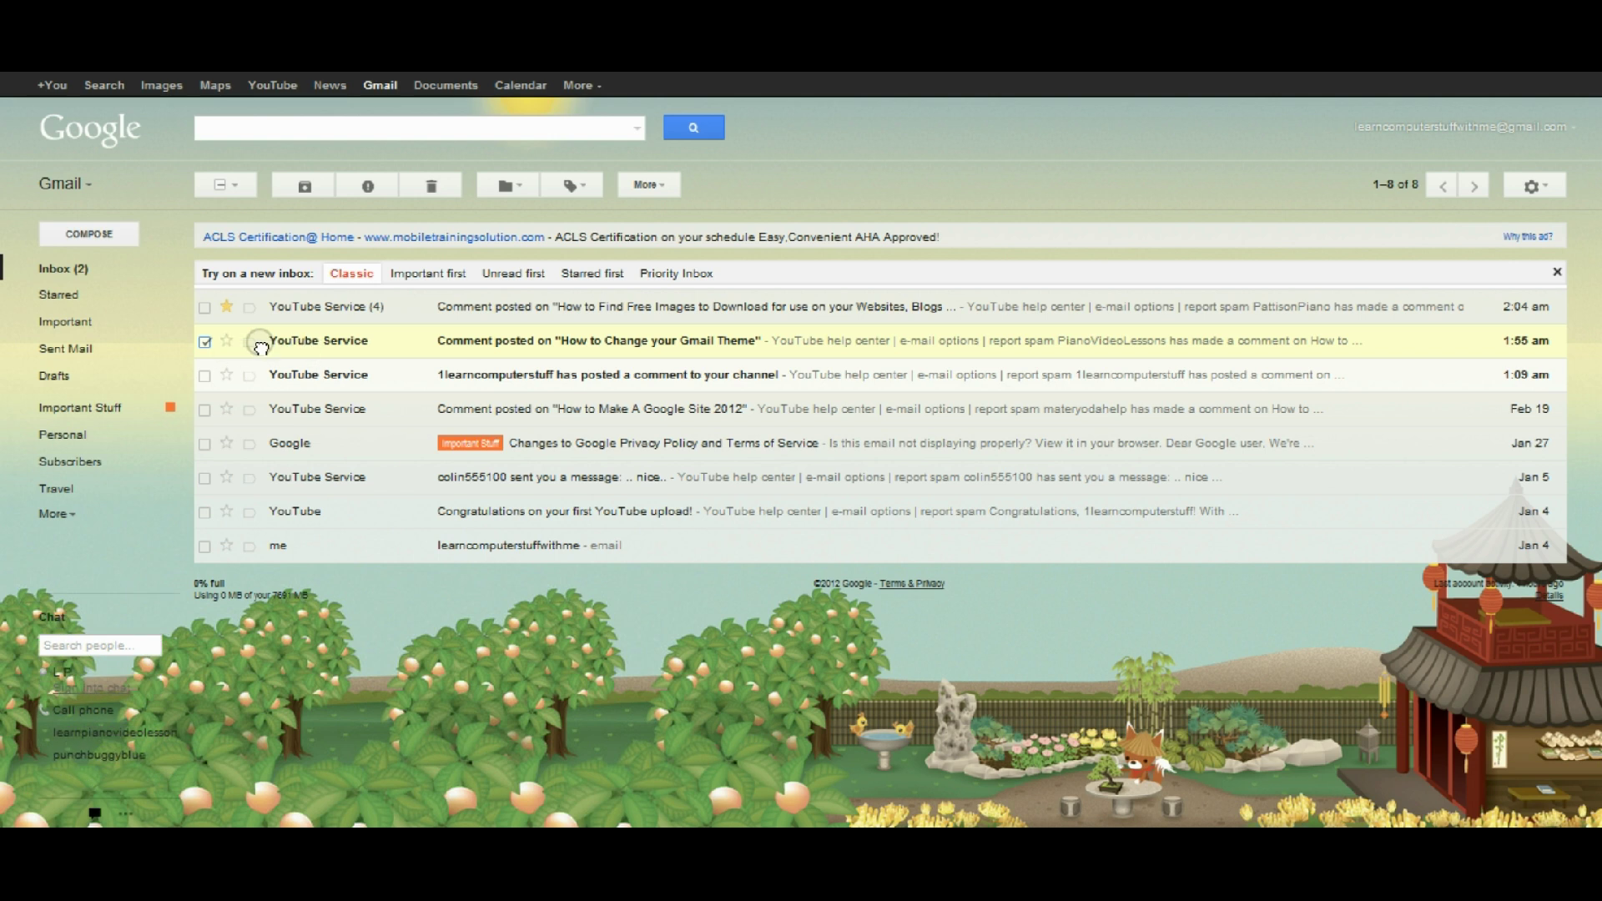
{"action": "left_click", "coordinate": [204, 340]}
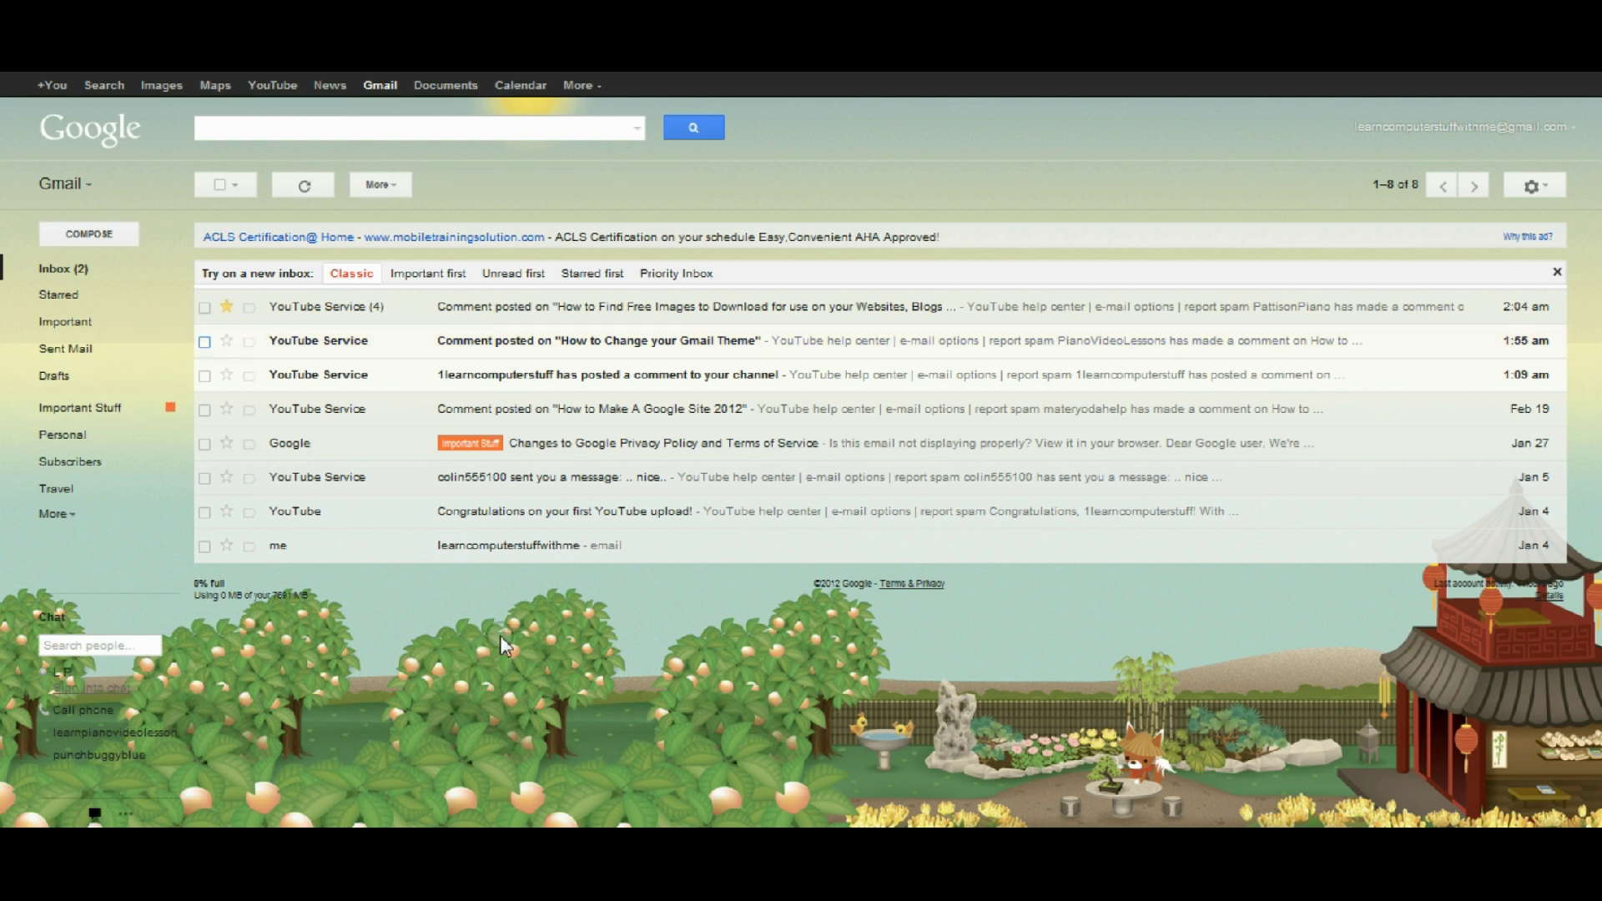